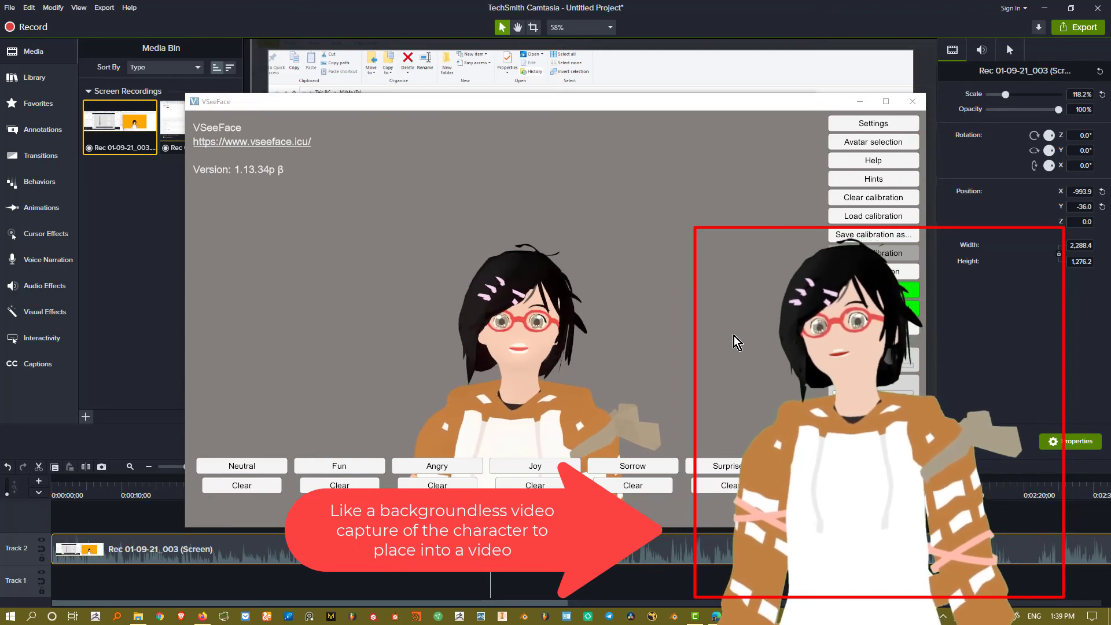
Step: Open VSeeFace's Effect settings and bring up the Grain effect options
{"action": "left_click", "coordinate": [875, 127]}
{"action": "left_click", "coordinate": [492, 128]}
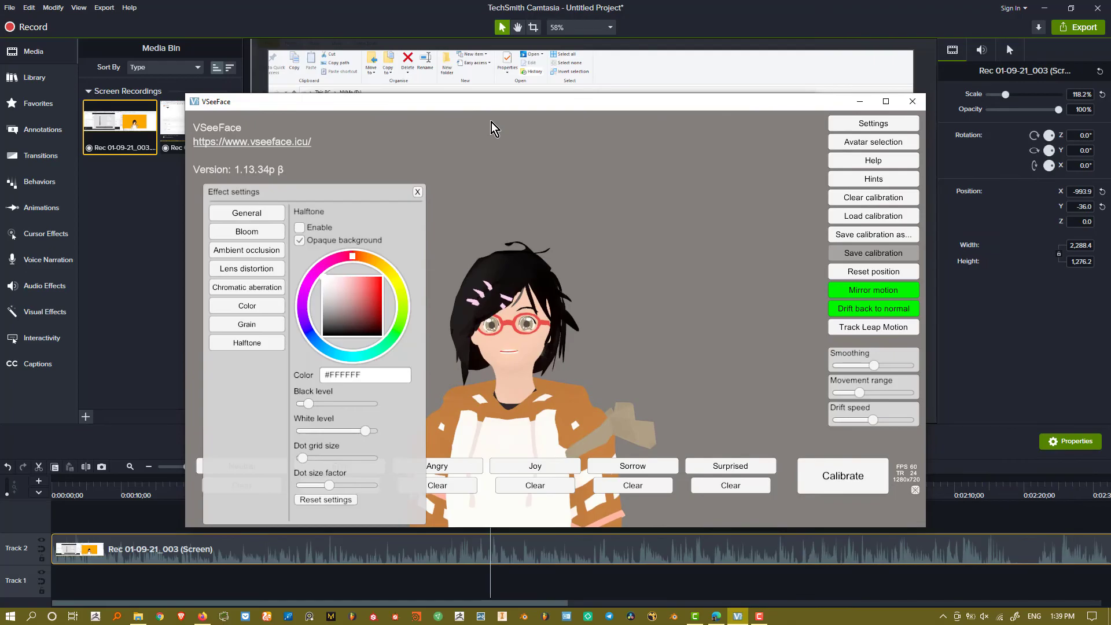
{"action": "left_click", "coordinate": [243, 328]}
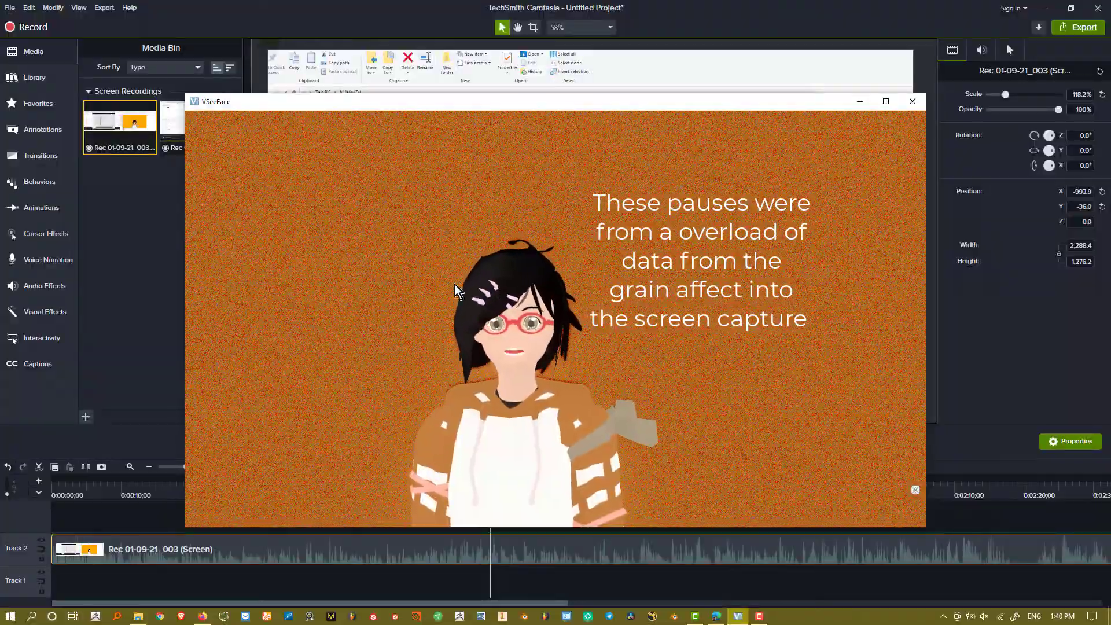
Step: Apply Remove a Color to the recording clip, picking the orange background, and scrub to 01:18
{"action": "left_click", "coordinate": [694, 620]}
{"action": "left_click", "coordinate": [69, 316]}
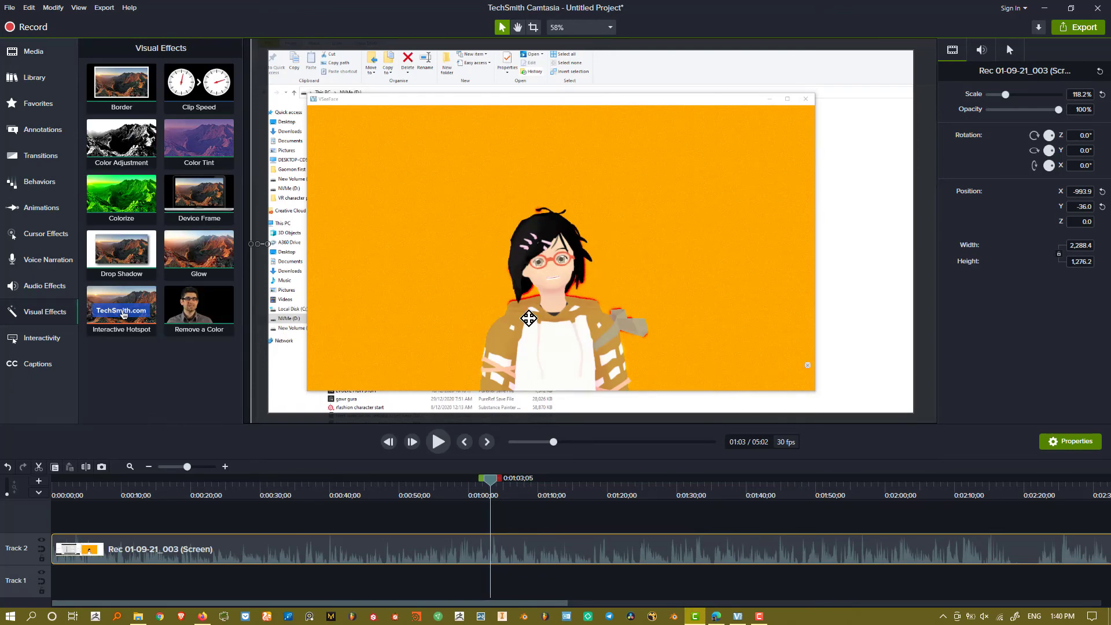
{"action": "left_click_drag", "start_coordinate": [219, 318], "coordinate": [370, 547]}
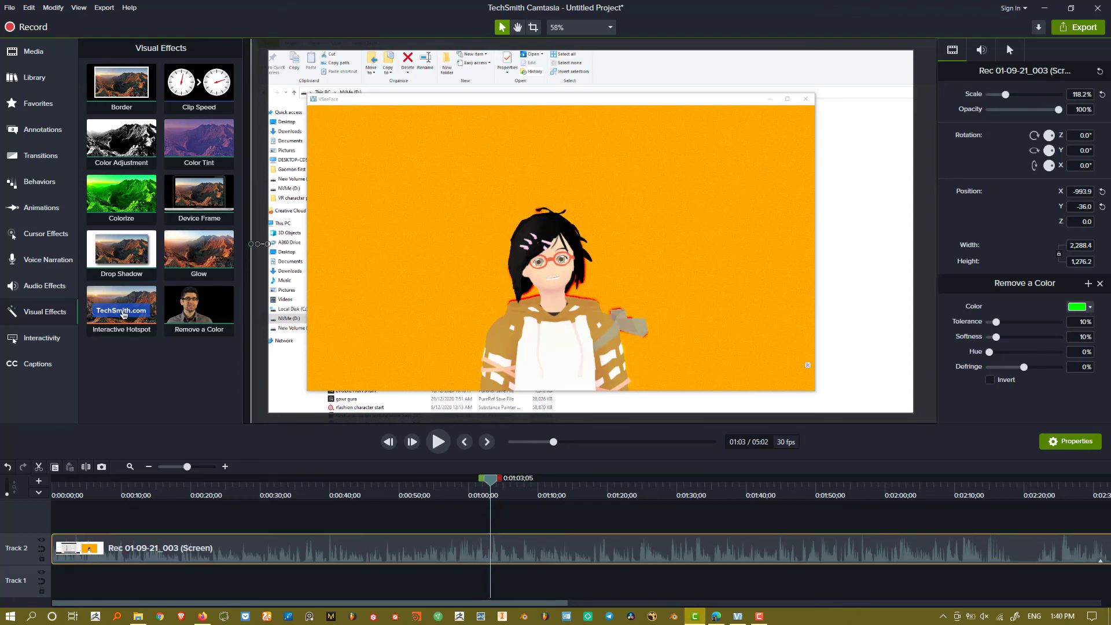
{"action": "left_click", "coordinate": [631, 263]}
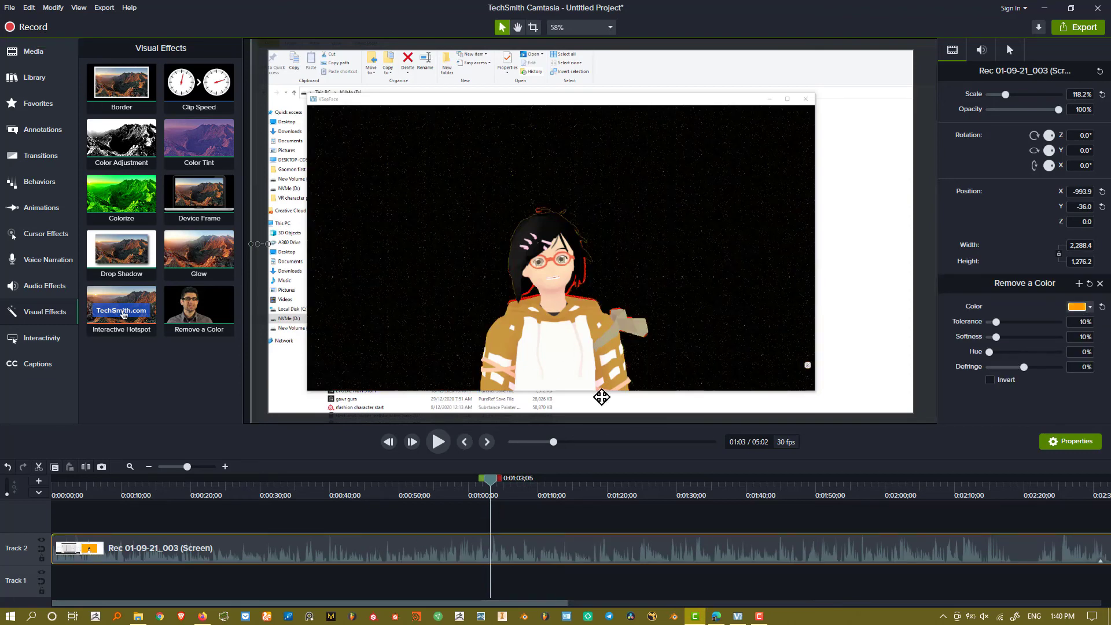
{"action": "left_click_drag", "start_coordinate": [495, 502], "coordinate": [600, 494]}
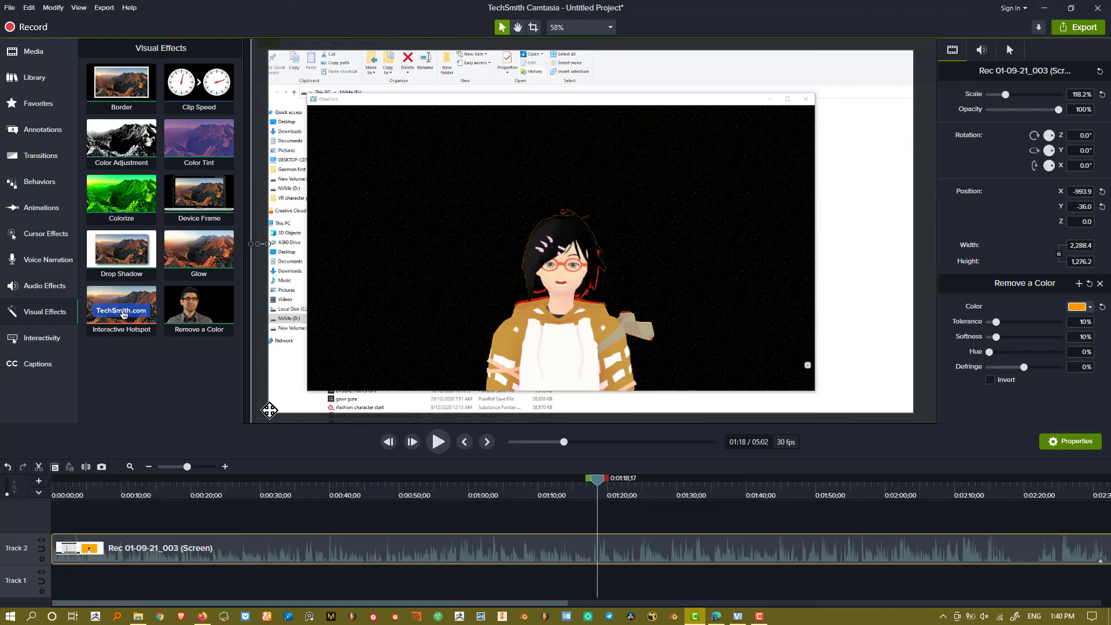
Step: Return to the Media Bin and start importing Rec 01-09-21_003, then cancel the import
{"action": "left_click", "coordinate": [42, 52]}
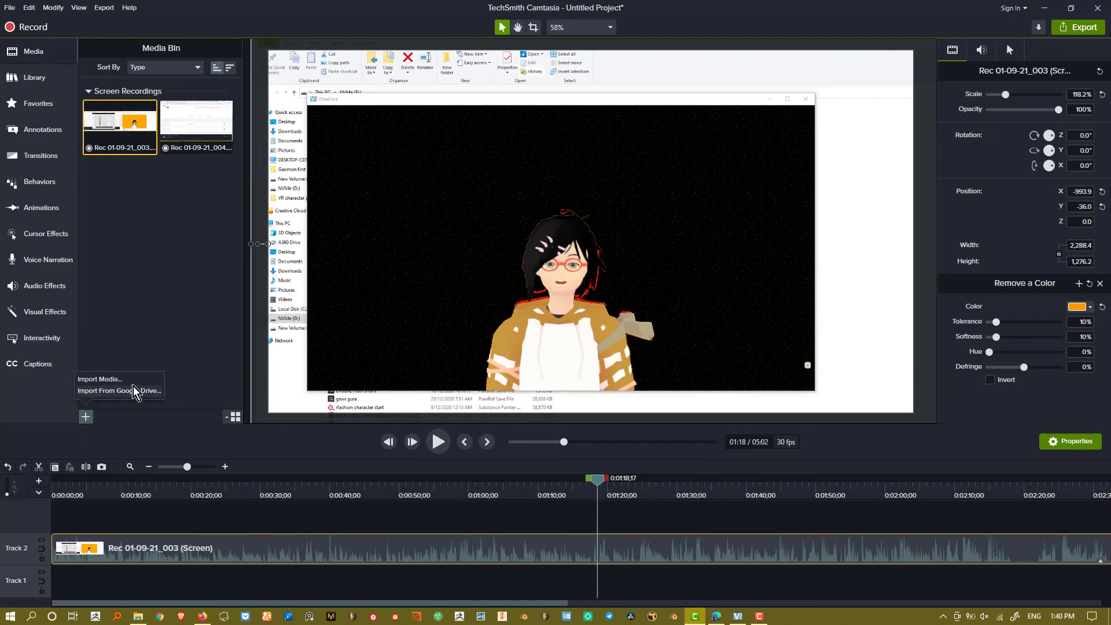
{"action": "left_click", "coordinate": [132, 382]}
{"action": "scroll", "coordinate": [261, 203], "scroll_direction": "down", "scroll_amount": 10}
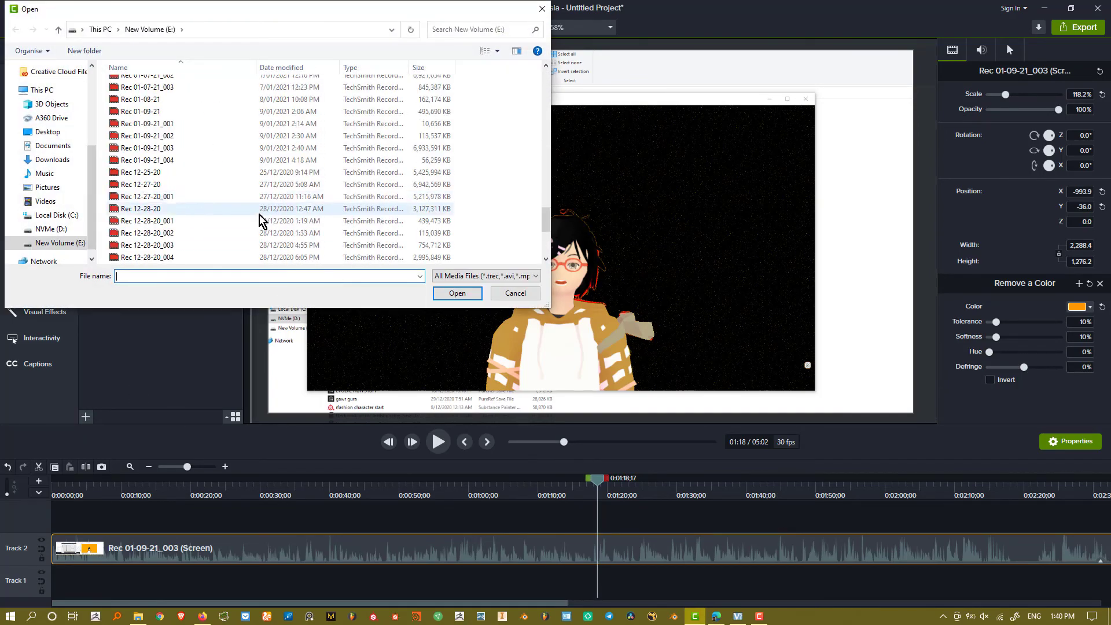
{"action": "scroll", "coordinate": [273, 251], "scroll_direction": "down", "scroll_amount": 1}
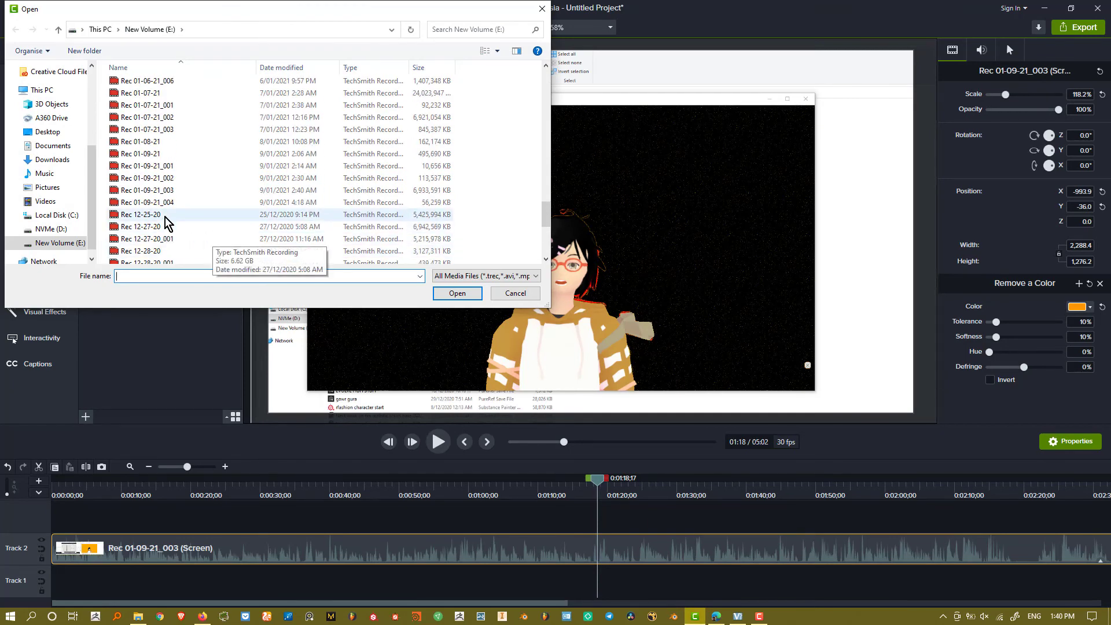
{"action": "left_click", "coordinate": [173, 191]}
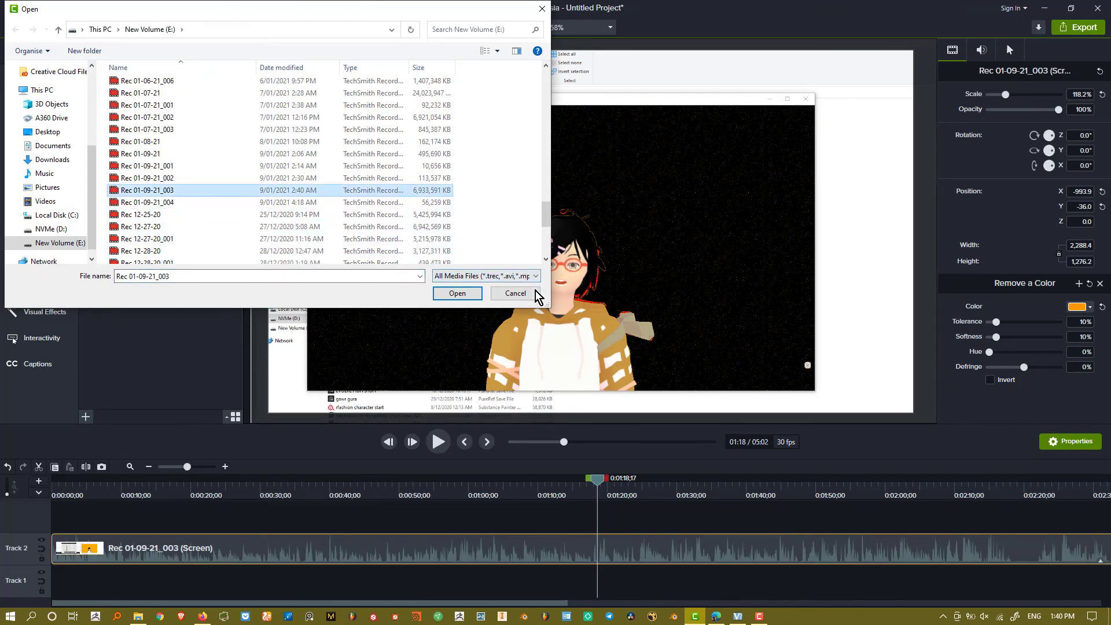
{"action": "left_click", "coordinate": [515, 293]}
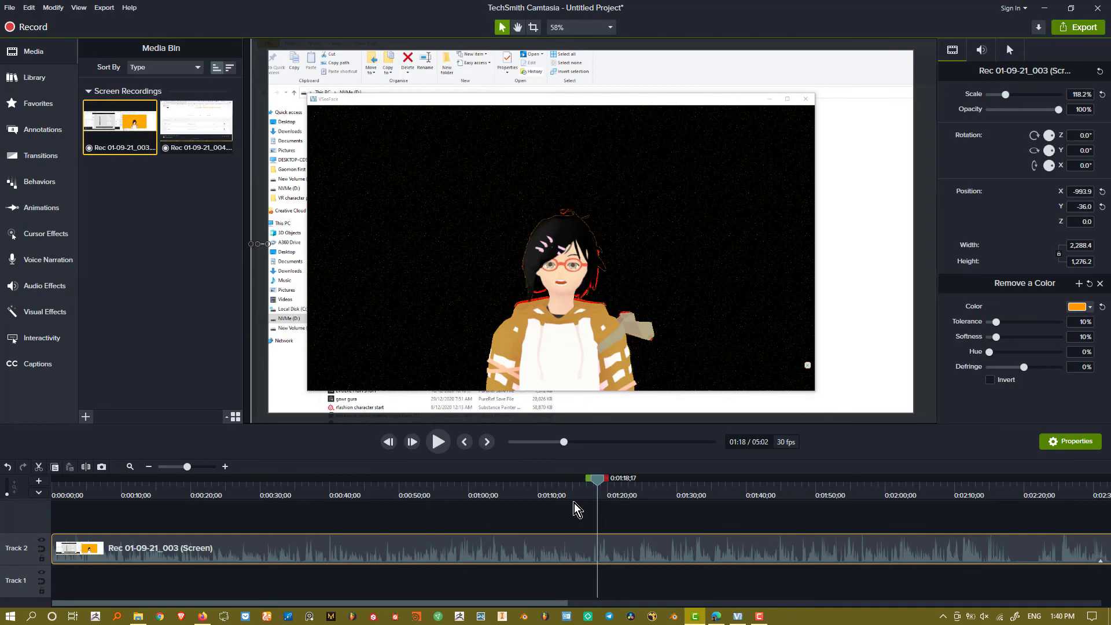
Step: Scrub the preview along the timeline, ending at 01:13
{"action": "left_click", "coordinate": [573, 502]}
{"action": "left_click", "coordinate": [719, 485]}
{"action": "left_click_drag", "start_coordinate": [611, 498], "coordinate": [625, 555]}
{"action": "left_click", "coordinate": [560, 565]}
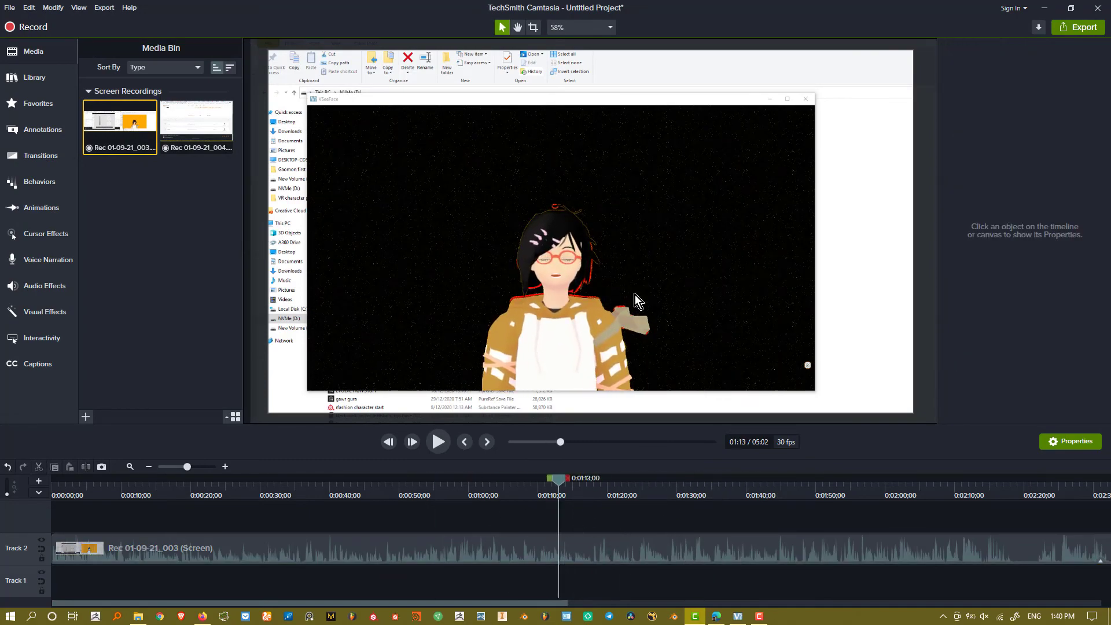
Step: Minimize Camtasia and review VSeeFace's ambient occlusion and lens distortion settings
{"action": "left_click", "coordinate": [1049, 3]}
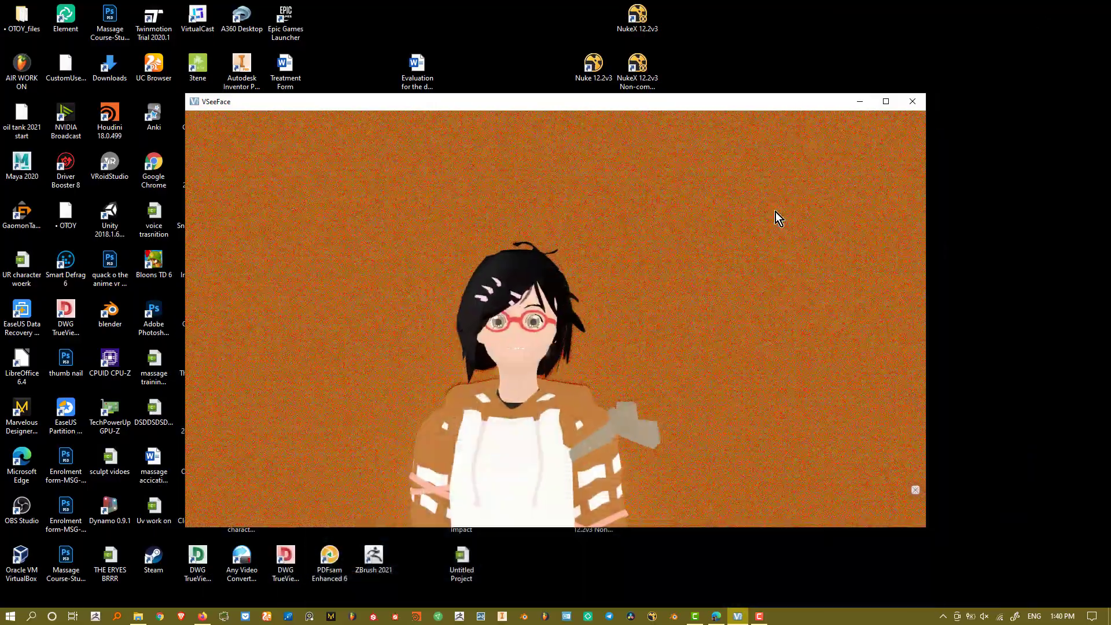
{"action": "left_click", "coordinate": [916, 489]}
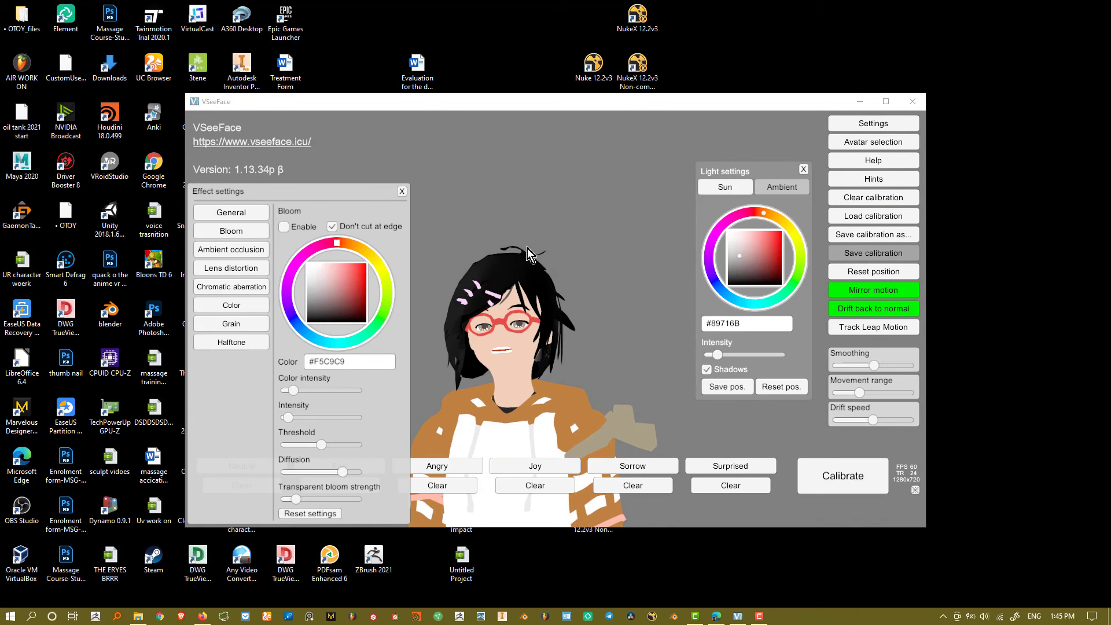
{"action": "left_click", "coordinate": [235, 251]}
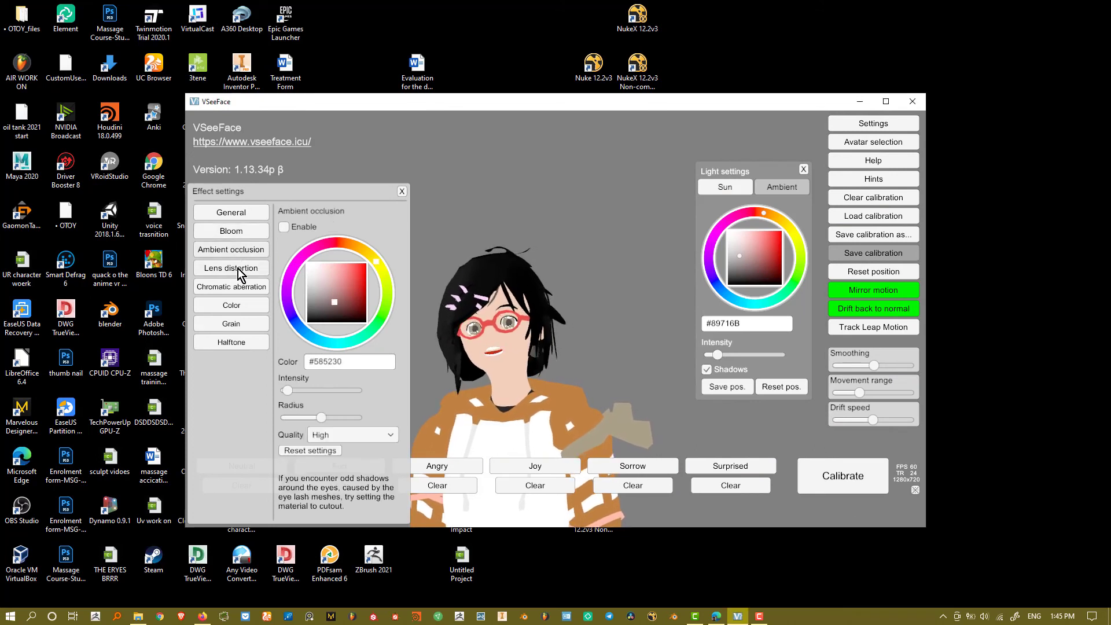
{"action": "left_click", "coordinate": [243, 266]}
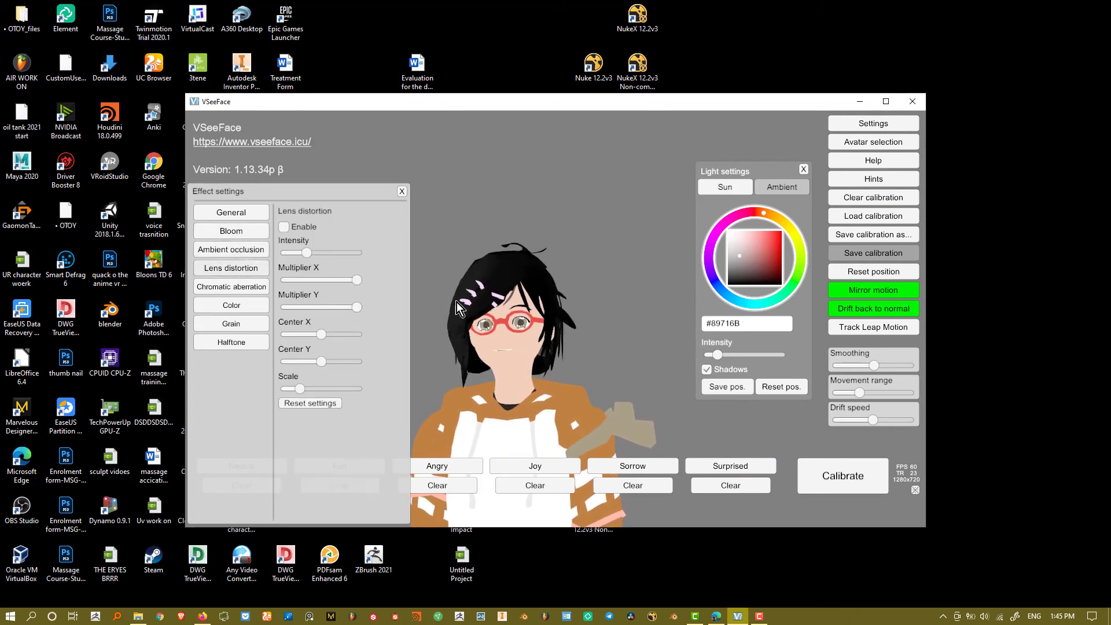
Step: Hide the VSeeFace interface so the avatar shows alone
{"action": "left_click", "coordinate": [915, 489]}
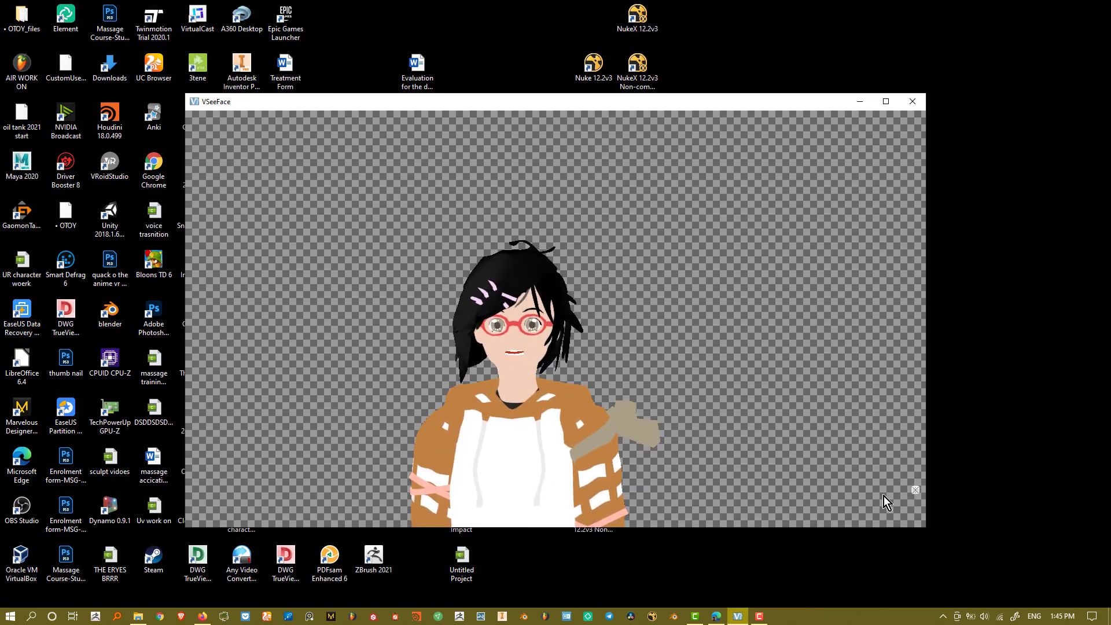
{"action": "left_click", "coordinate": [912, 491]}
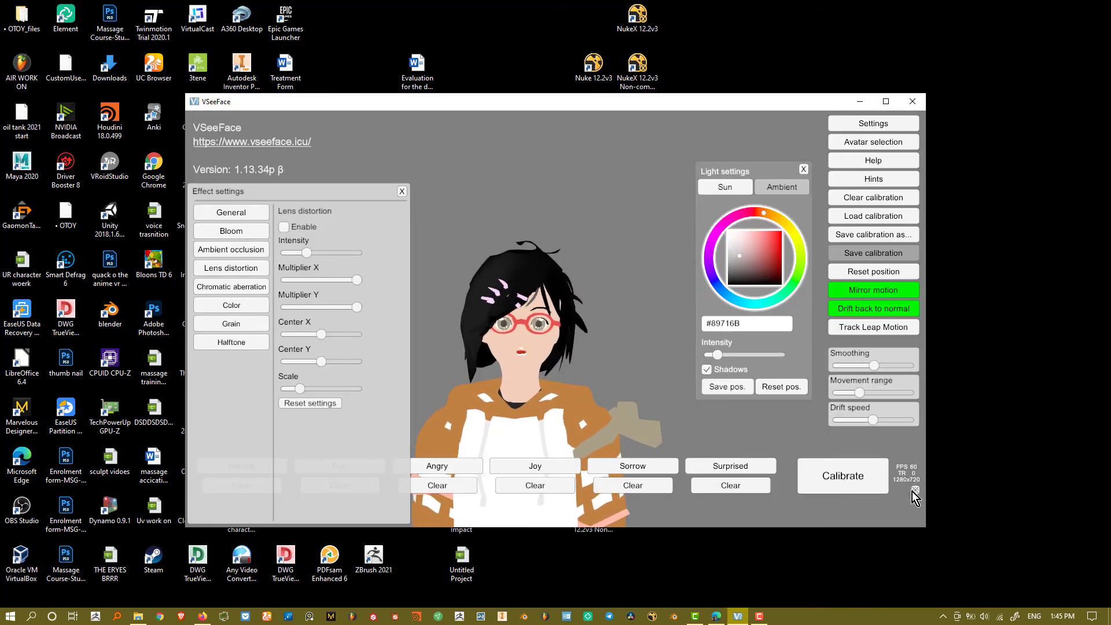
{"action": "left_click", "coordinate": [913, 490]}
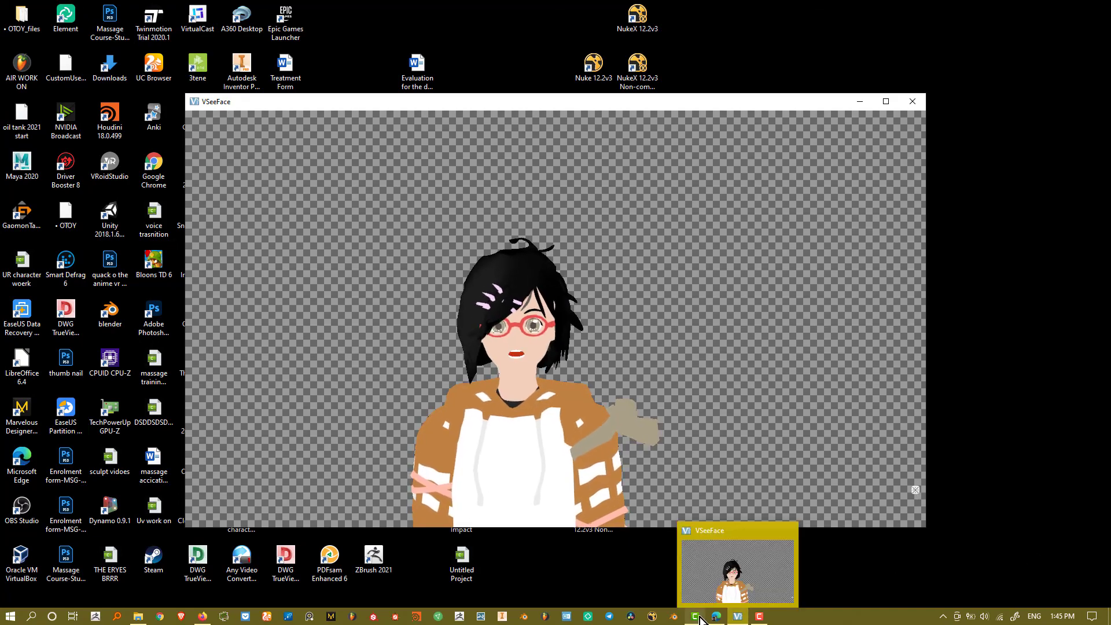
Step: Search for 'obs' from the Start menu and launch OBS Studio
{"action": "key", "text": "super"}
{"action": "type", "text": "obs"}
{"action": "key", "text": "Return"}
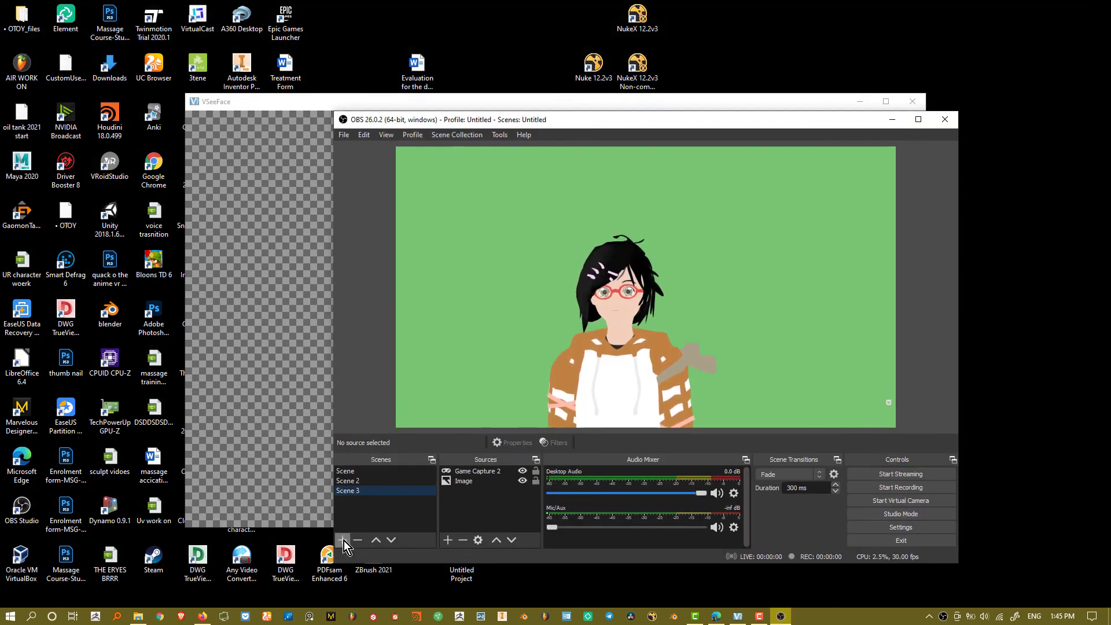
Step: Add a new Scene 4 with a Game Capture 3 source
{"action": "mouse_move", "coordinate": [585, 119]}
{"action": "left_mouse_down"}
{"action": "mouse_move", "coordinate": [710, 123]}
{"action": "mouse_move", "coordinate": [585, 123]}
{"action": "left_mouse_up"}
{"action": "left_click_drag", "start_coordinate": [424, 117], "coordinate": [347, 125]}
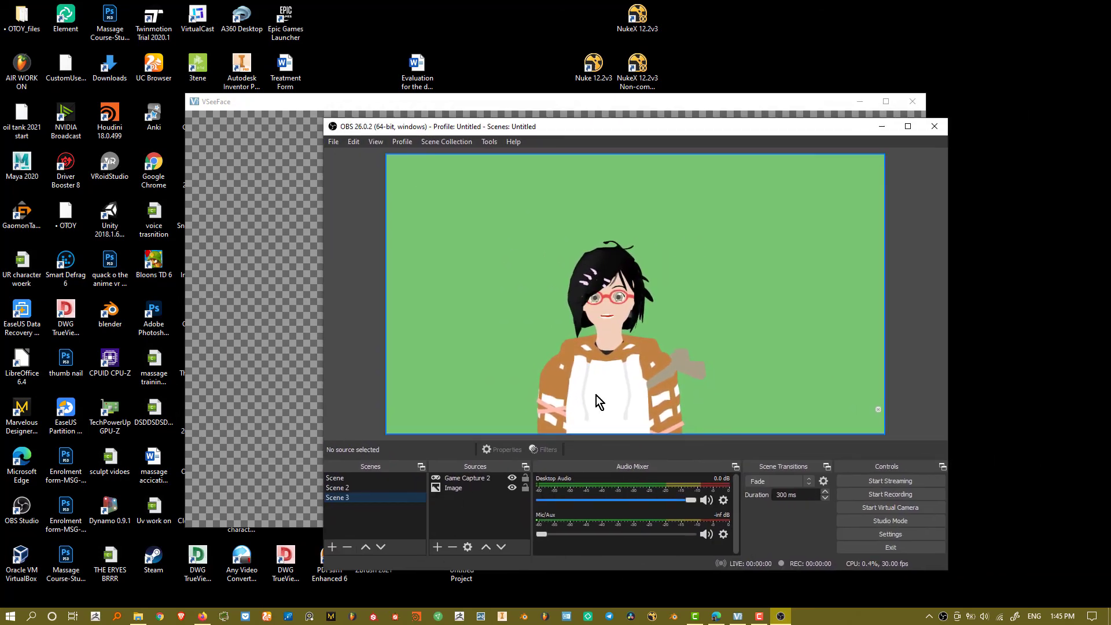
{"action": "left_click", "coordinate": [332, 545]}
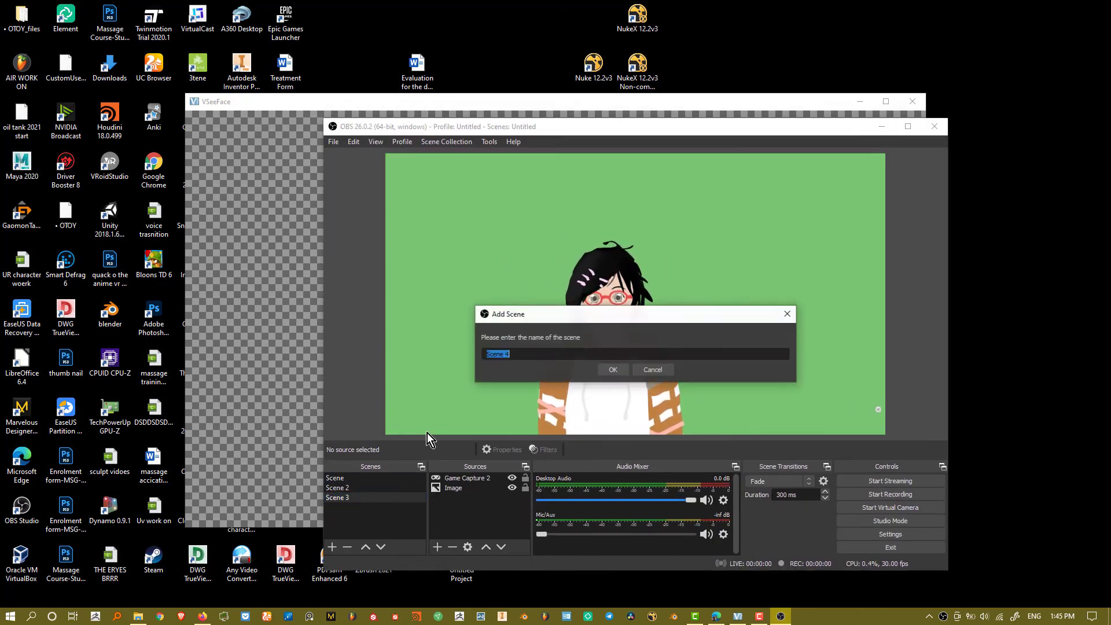
{"action": "left_click", "coordinate": [614, 369]}
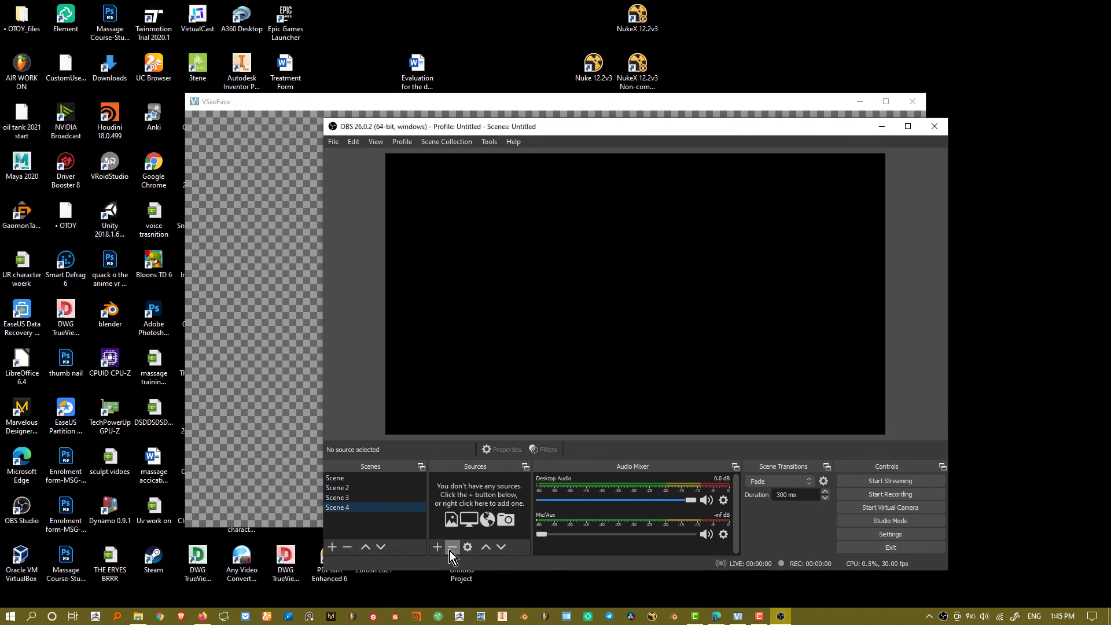
{"action": "left_click", "coordinate": [438, 547]}
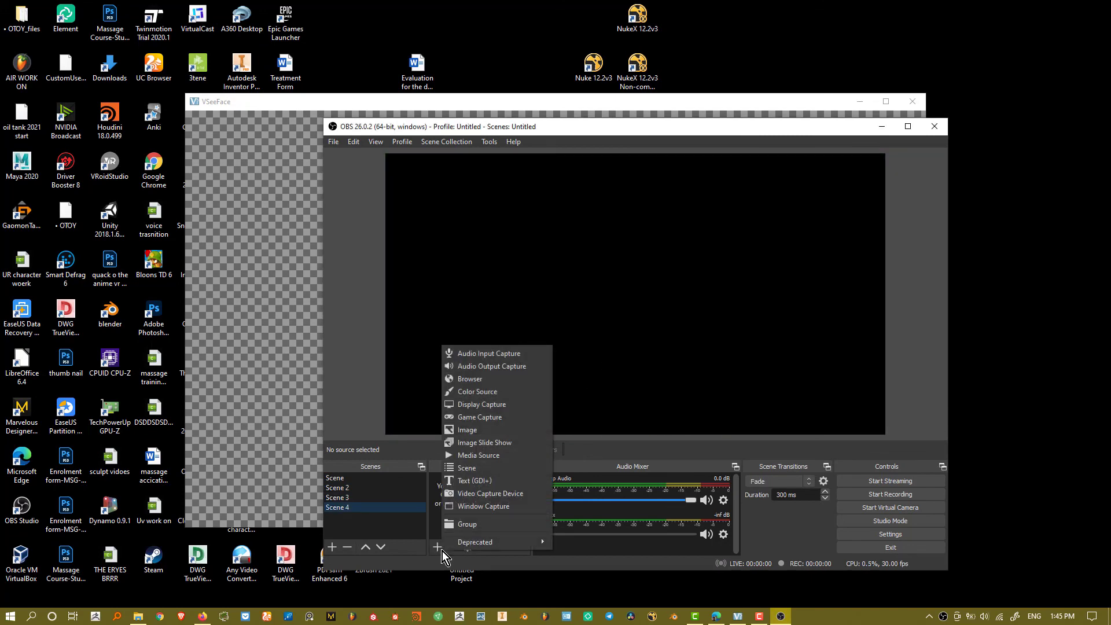
{"action": "left_click", "coordinate": [487, 421]}
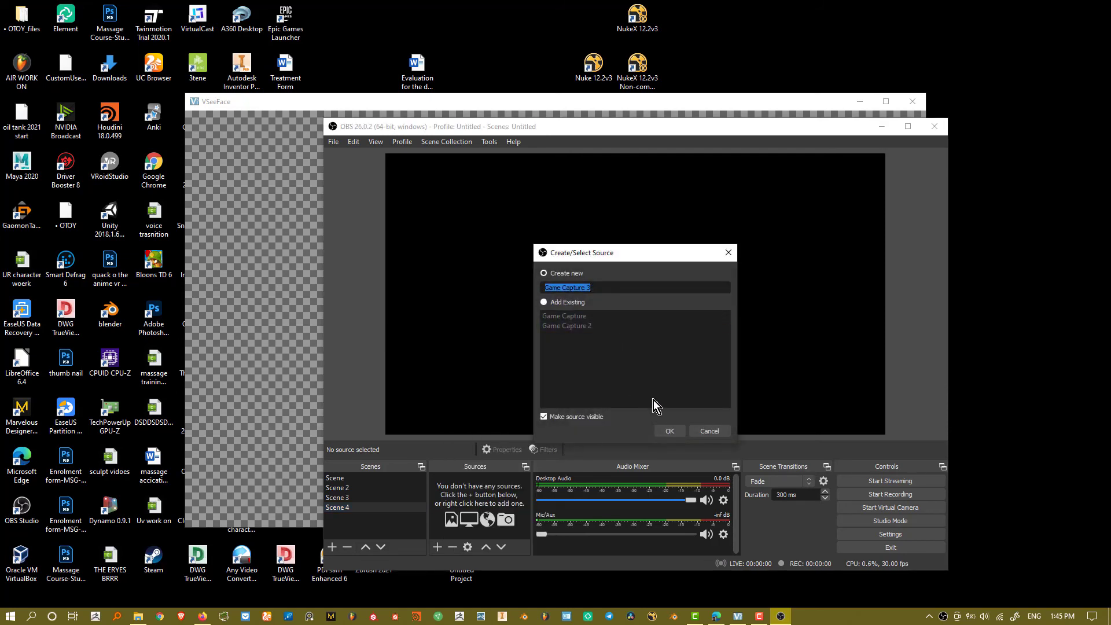
{"action": "left_click", "coordinate": [669, 430]}
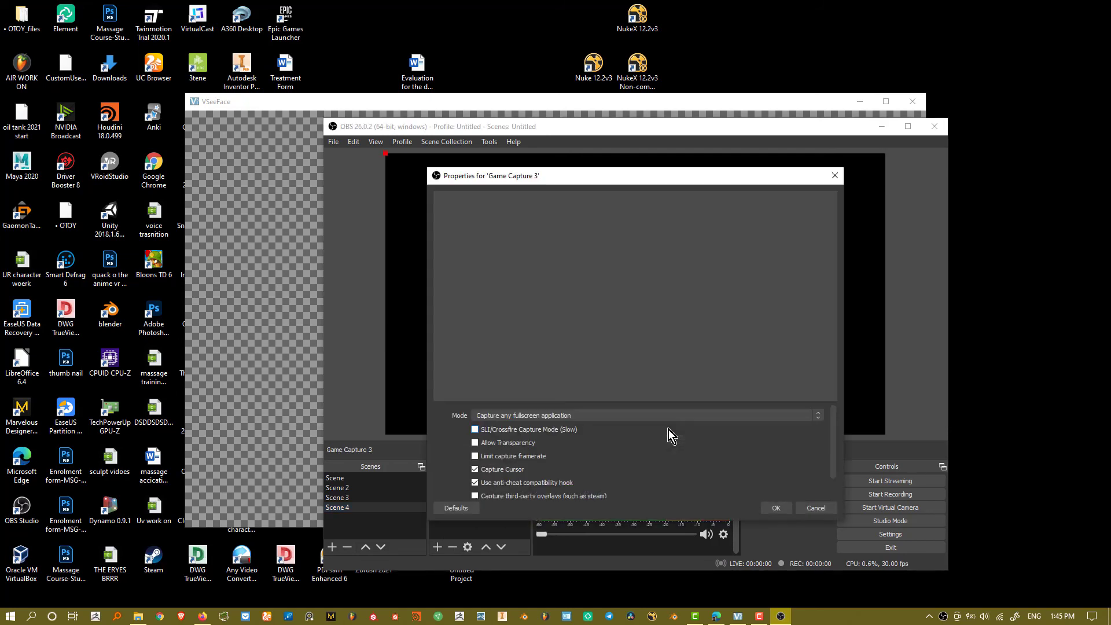
Step: Set the capture to the specific window [VSeeFace.exe]: VSeeFace with Allow Transparency on
{"action": "left_click", "coordinate": [507, 417]}
{"action": "left_click", "coordinate": [551, 433]}
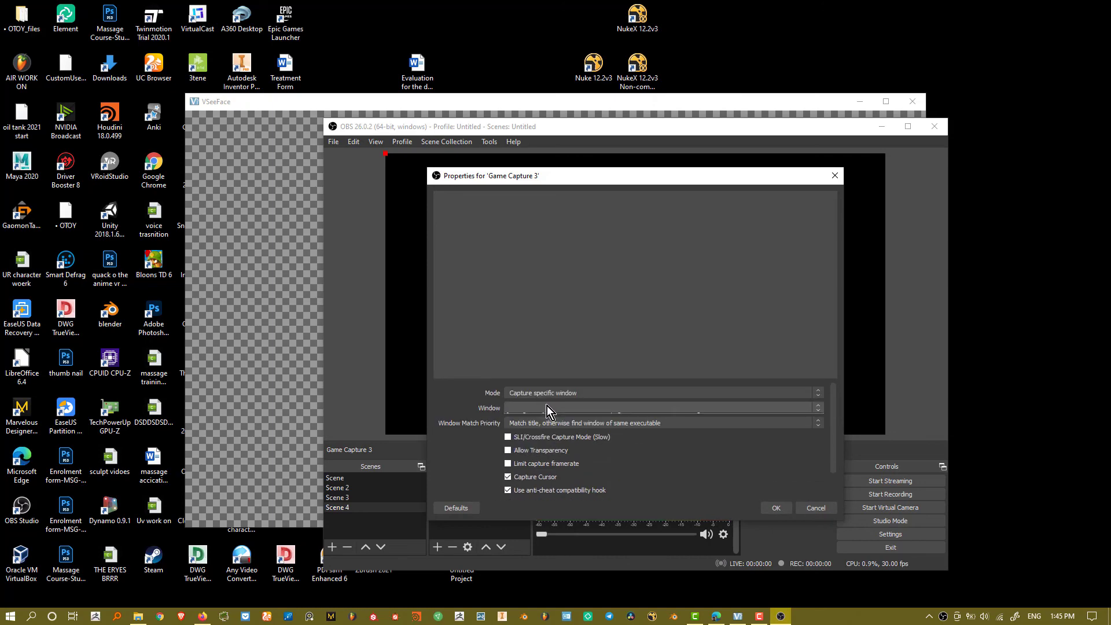
{"action": "left_click", "coordinate": [547, 405]}
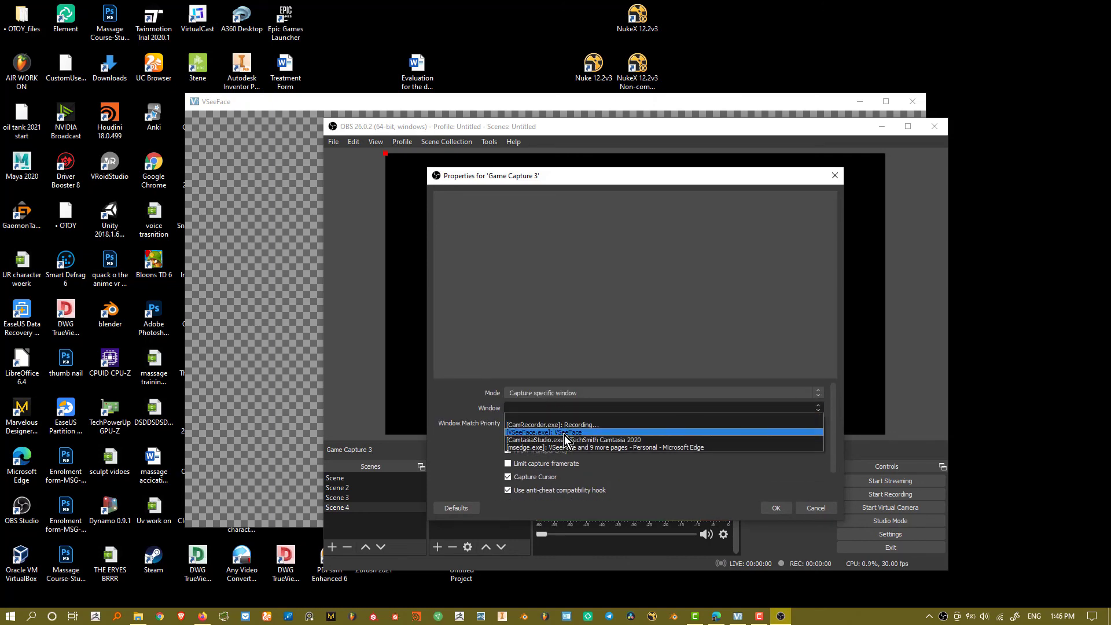
{"action": "left_click", "coordinate": [564, 434]}
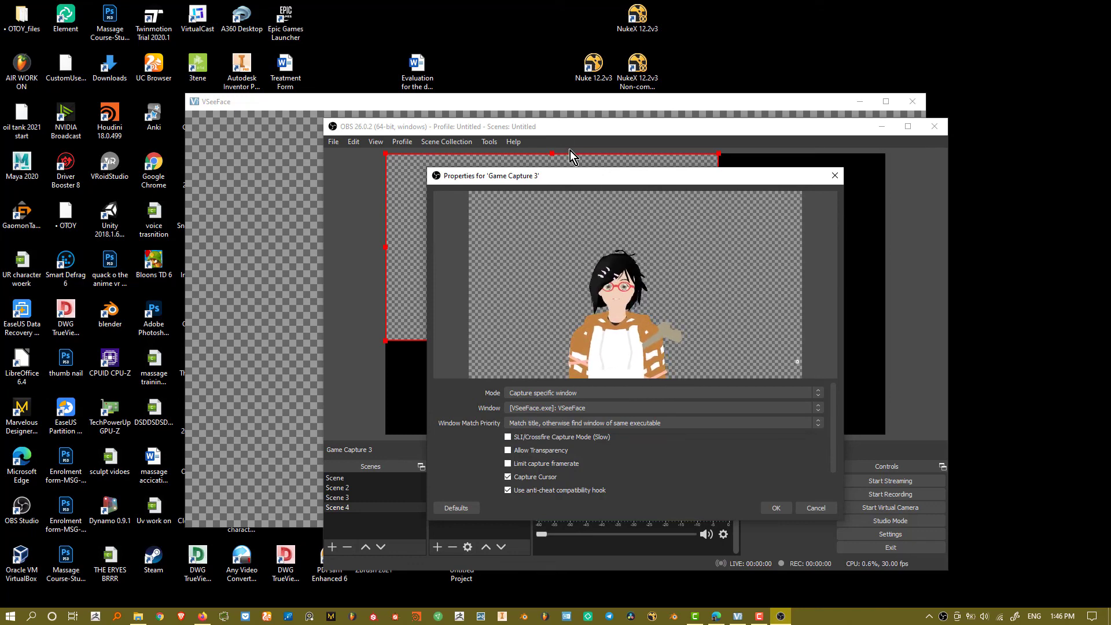
{"action": "left_click", "coordinate": [578, 114]}
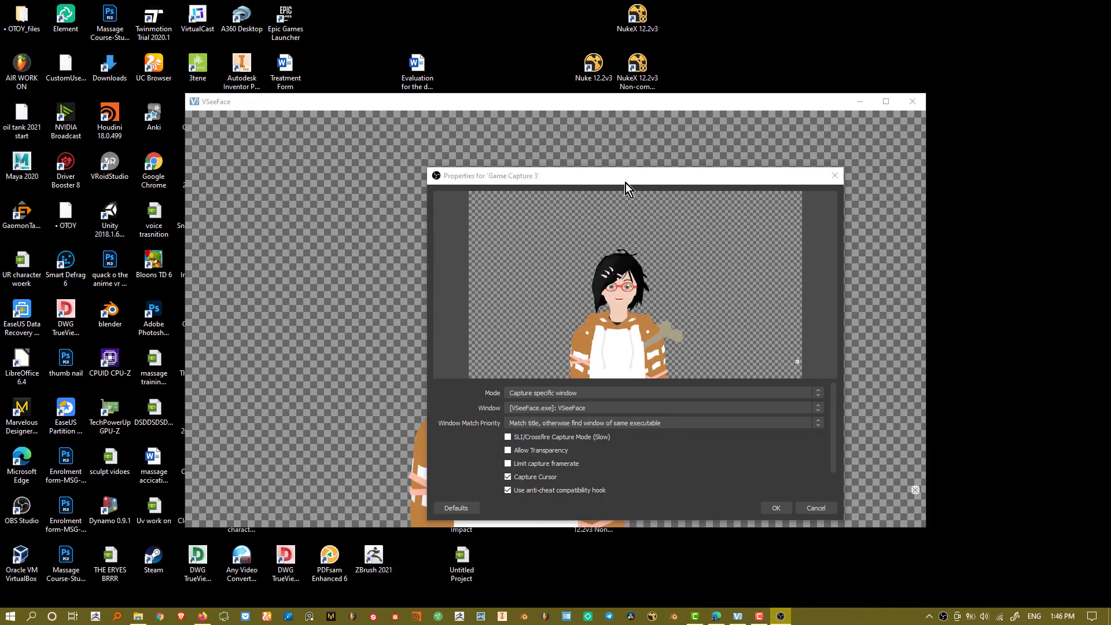
{"action": "key", "text": "Return"}
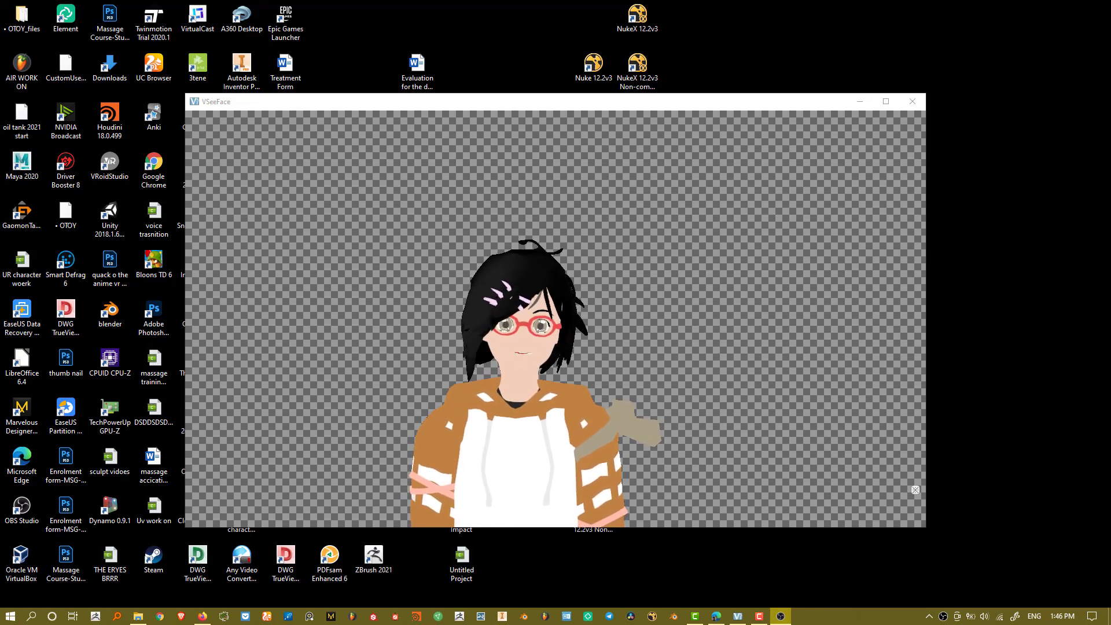
{"action": "key", "text": "alt+Tab"}
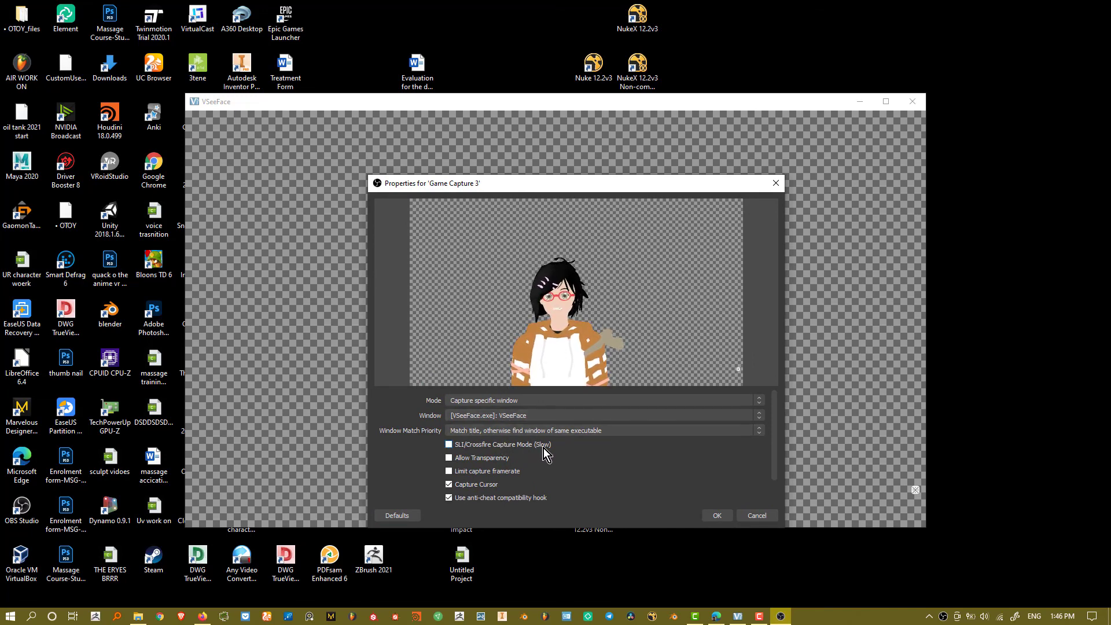
{"action": "left_click", "coordinate": [477, 460]}
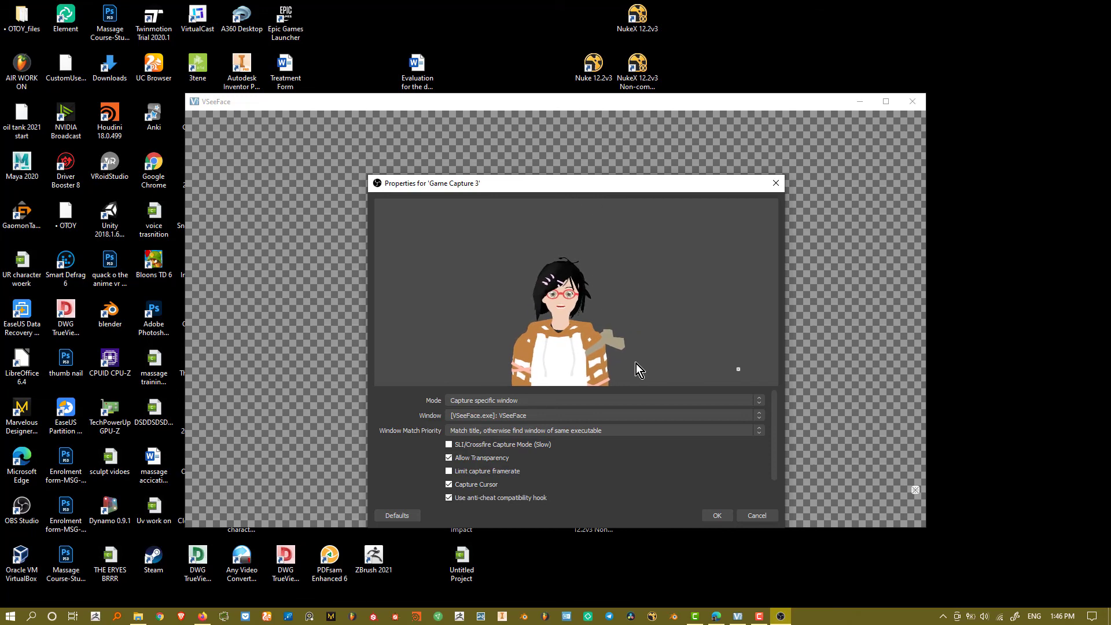
{"action": "left_click", "coordinate": [717, 514]}
Step: Enlarge the Game Capture 3 avatar to fill the OBS canvas
{"action": "key", "text": "alt+Tab"}
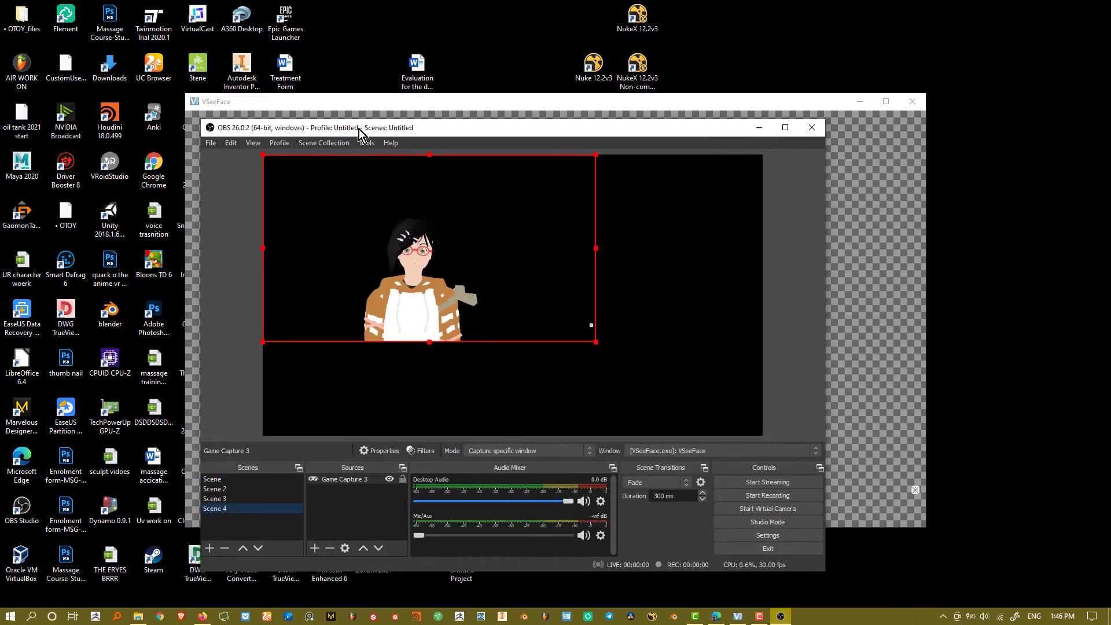
{"action": "left_click_drag", "start_coordinate": [358, 129], "coordinate": [460, 123]}
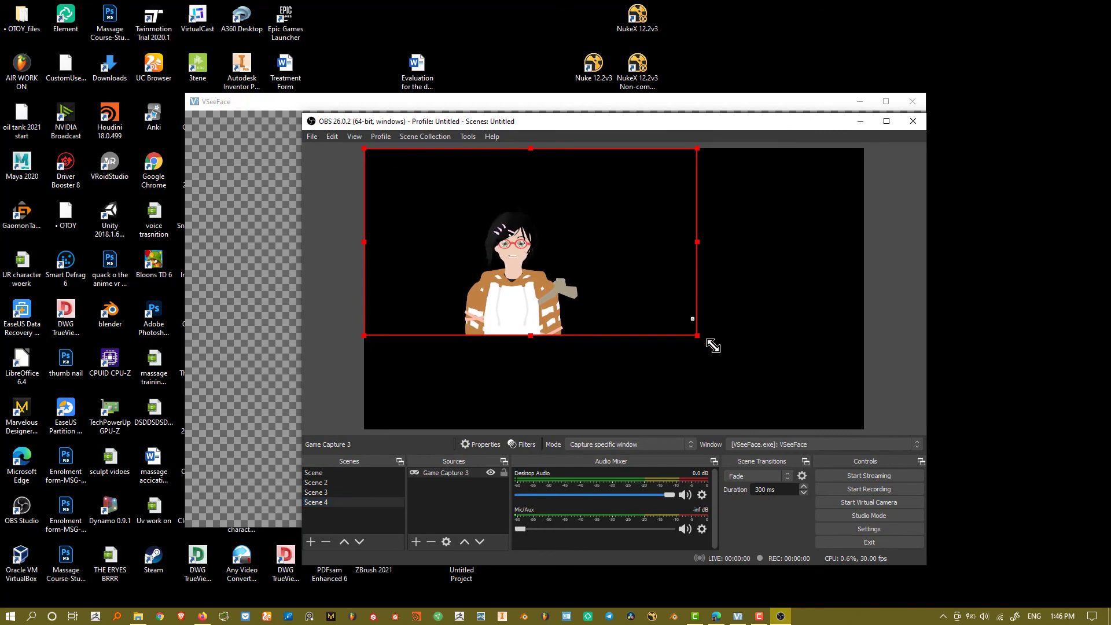
{"action": "left_click_drag", "start_coordinate": [699, 336], "coordinate": [854, 427]}
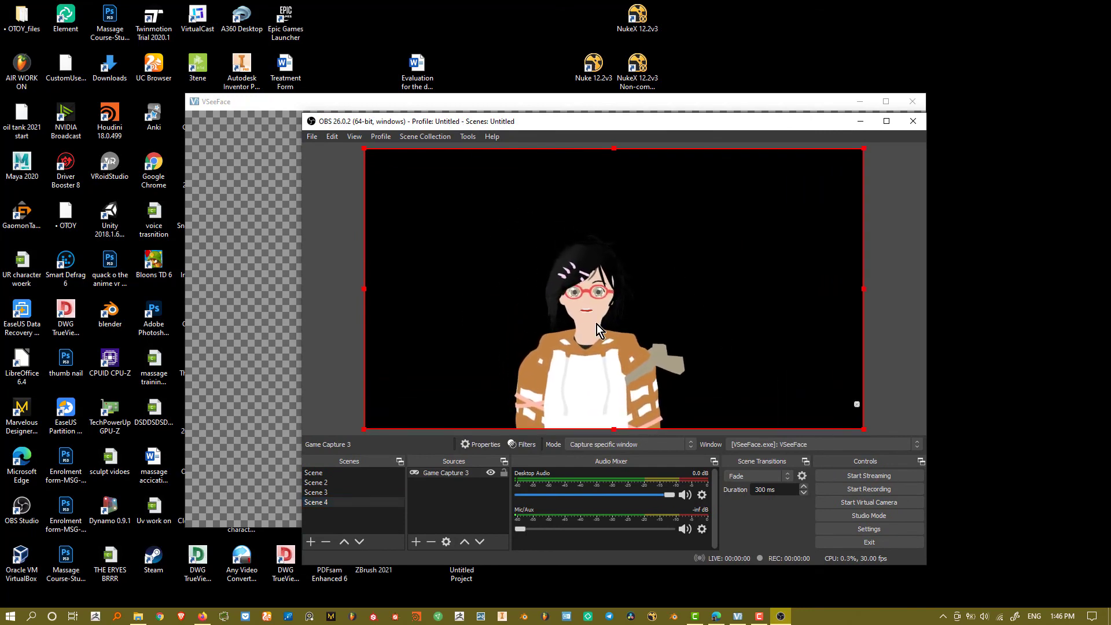
{"action": "left_click_drag", "start_coordinate": [673, 121], "coordinate": [478, 124]}
{"action": "left_click_drag", "start_coordinate": [719, 134], "coordinate": [735, 152]}
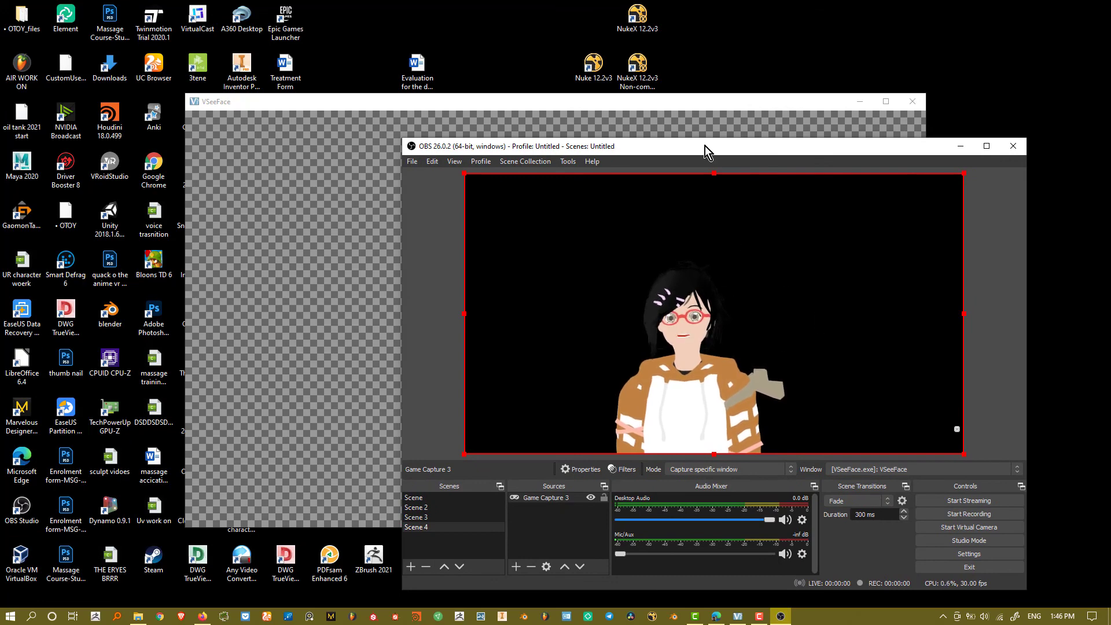
Step: Toggle VSeeFace's interface off, leaving the transparent background, then restore OBS
{"action": "left_click", "coordinate": [960, 146]}
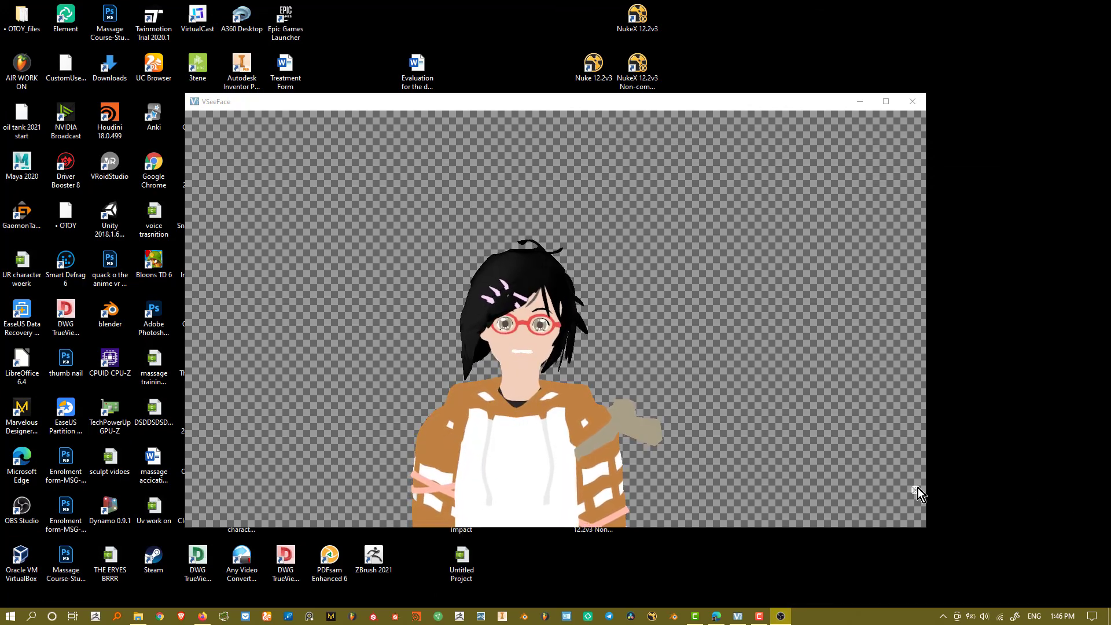
{"action": "left_click", "coordinate": [918, 489]}
{"action": "left_click", "coordinate": [916, 490]}
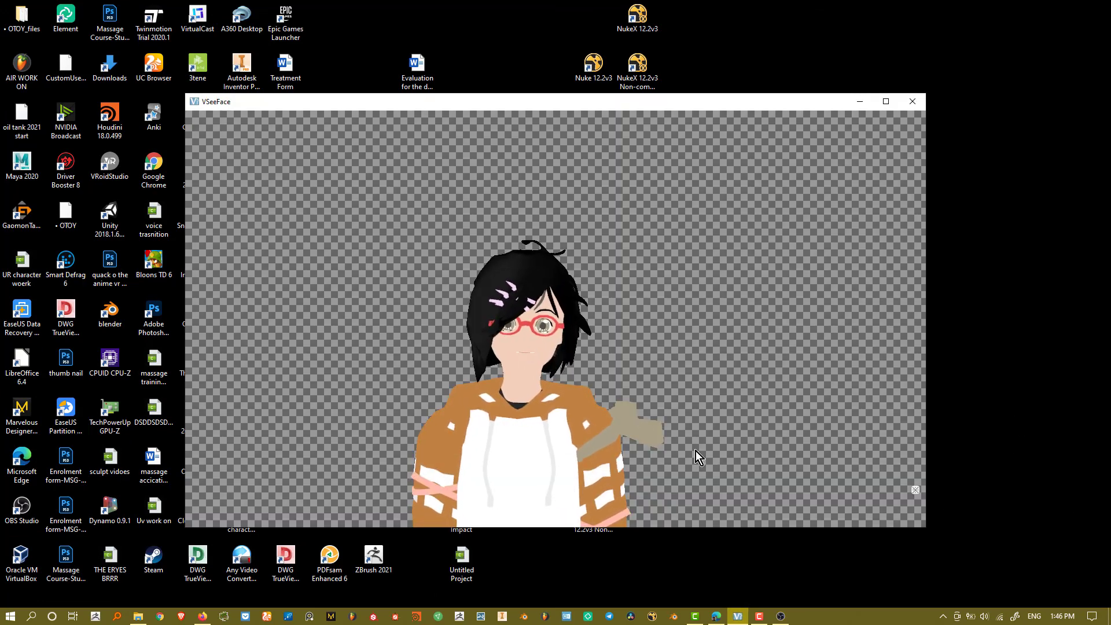
{"action": "left_click", "coordinate": [780, 615]}
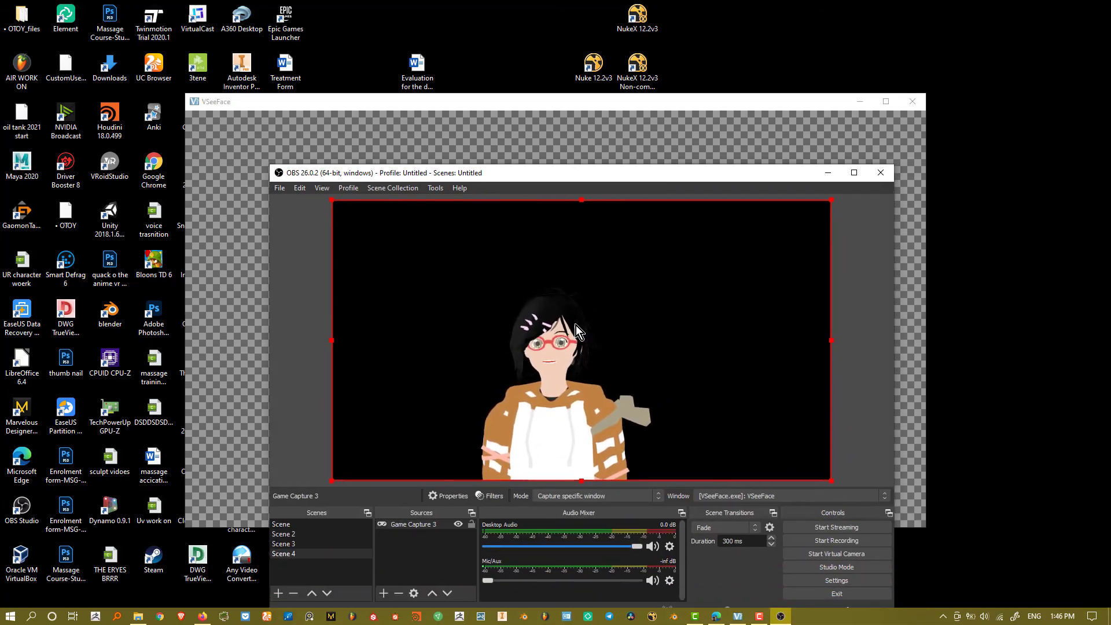
Step: Add an Image 2 source loading WUACK.png from Downloads
{"action": "left_click", "coordinate": [383, 593]}
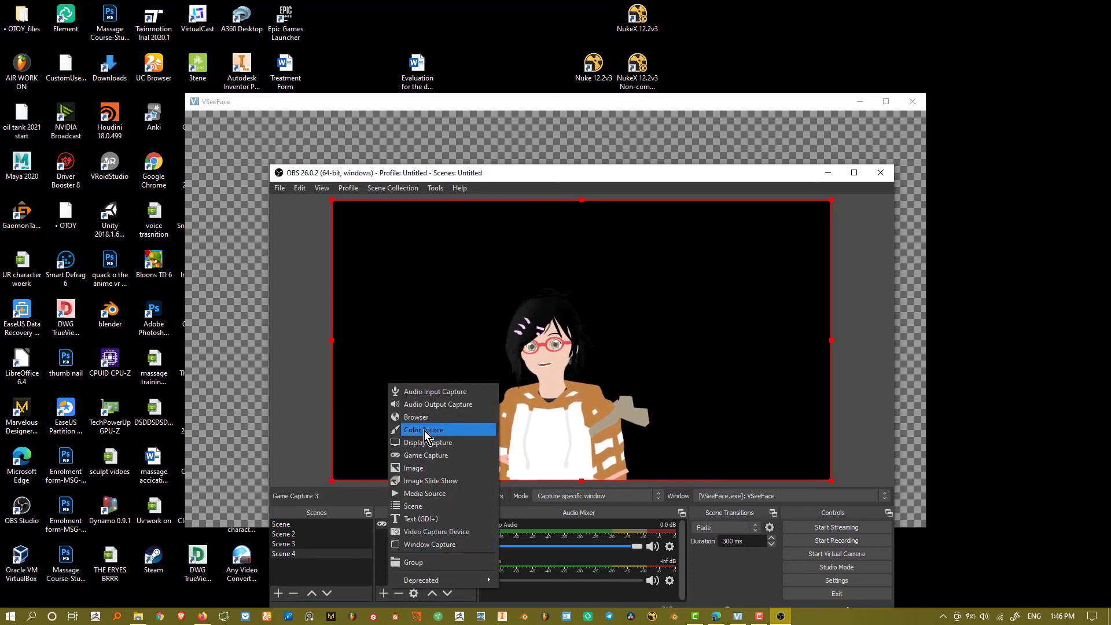
{"action": "left_click", "coordinate": [435, 469]}
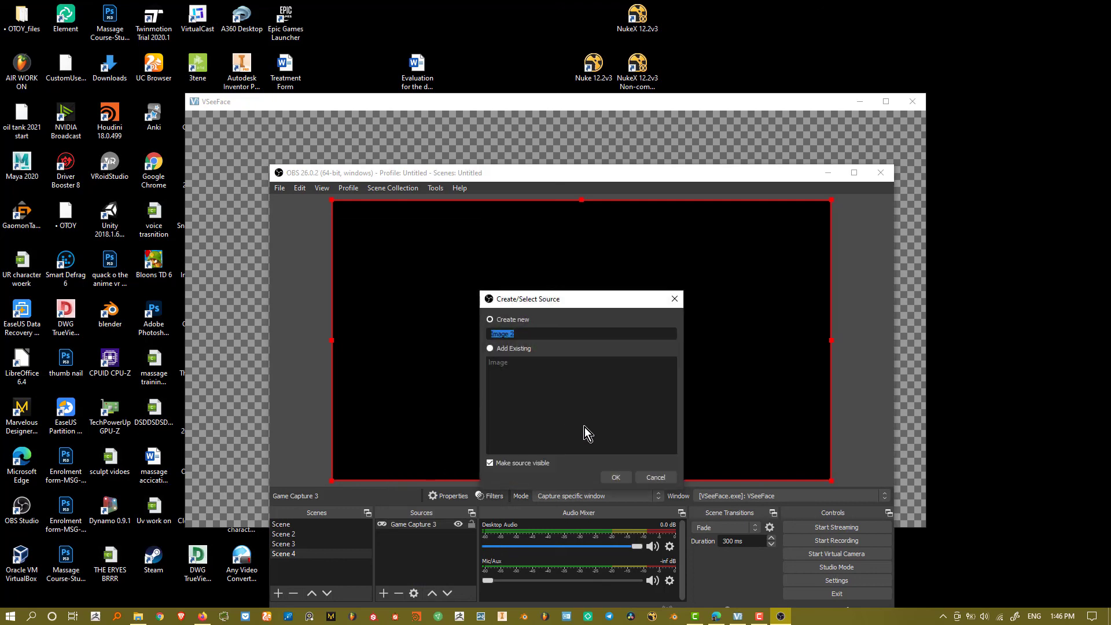
{"action": "left_click", "coordinate": [615, 477]}
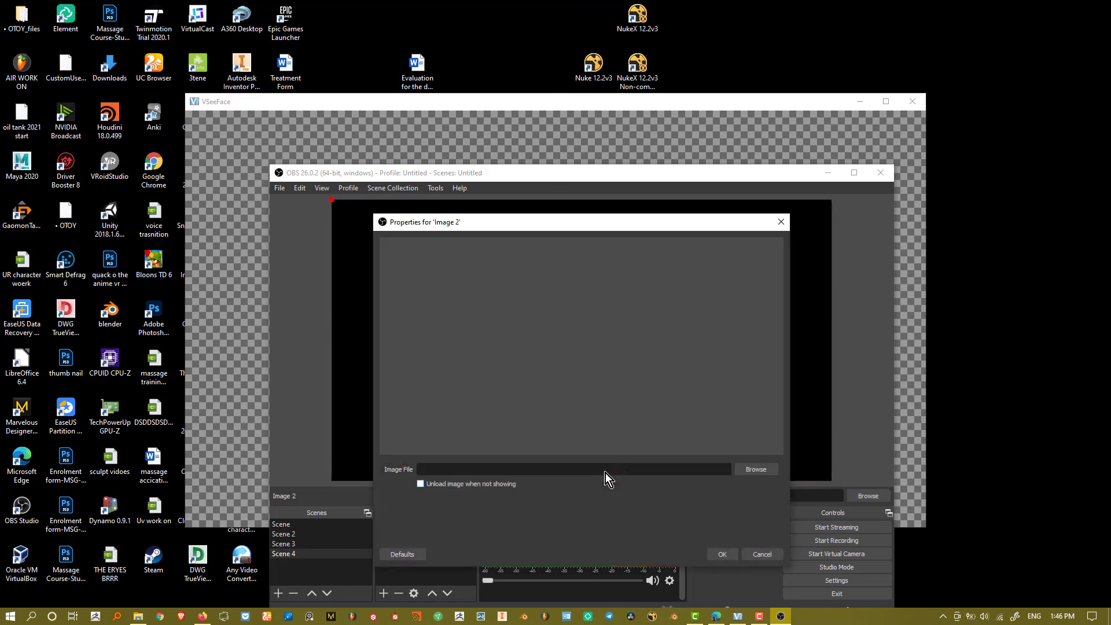
{"action": "left_click", "coordinate": [755, 469]}
{"action": "left_click", "coordinate": [425, 390]}
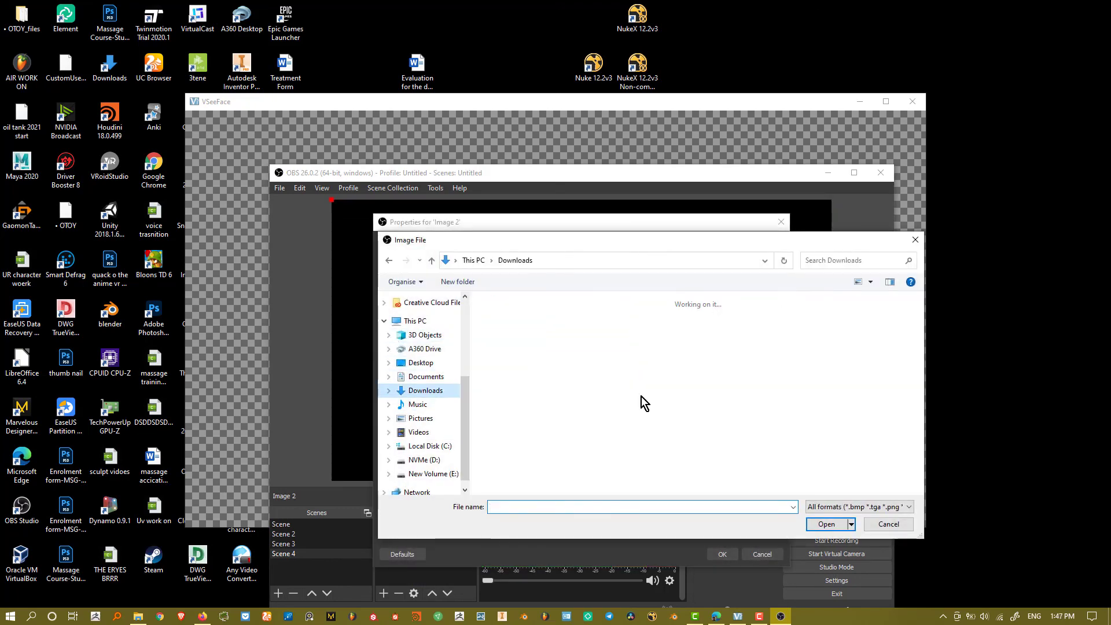
{"action": "double_click", "coordinate": [697, 344]}
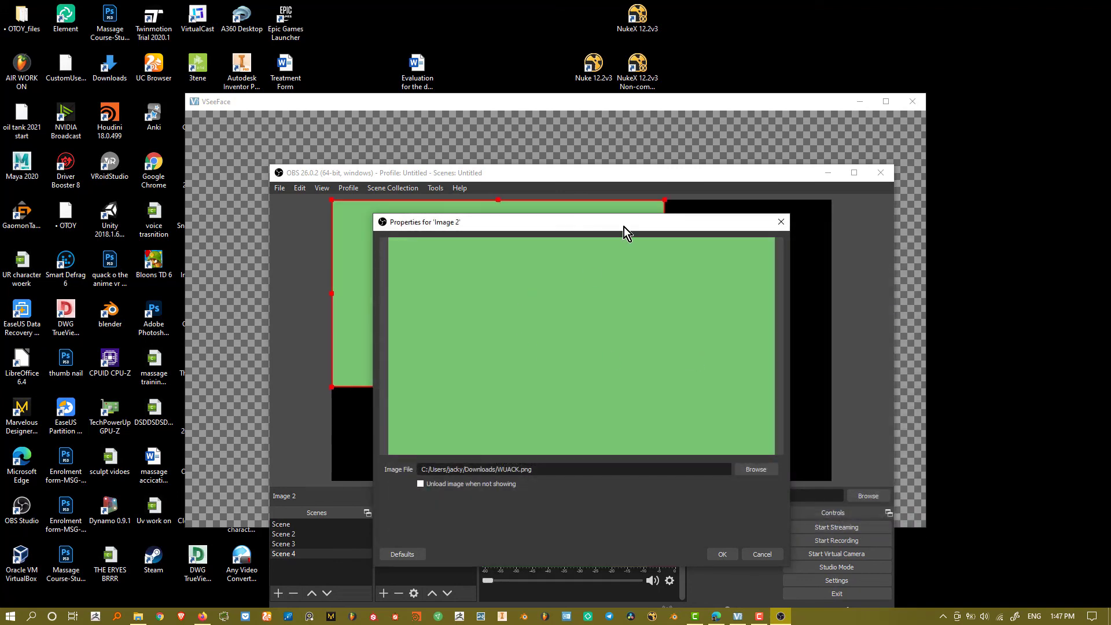
{"action": "left_click_drag", "start_coordinate": [626, 234], "coordinate": [380, 245]}
Step: Stretch Image 2 to fill the canvas and move it below Game Capture 3
{"action": "left_click", "coordinate": [484, 568]}
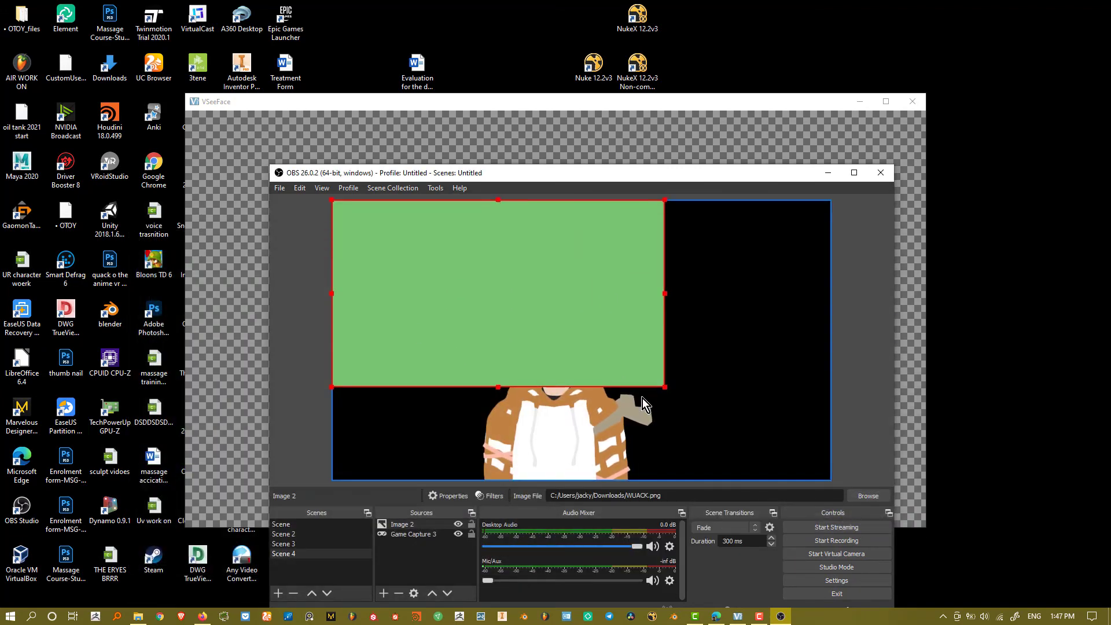
{"action": "left_click_drag", "start_coordinate": [659, 388], "coordinate": [834, 457]}
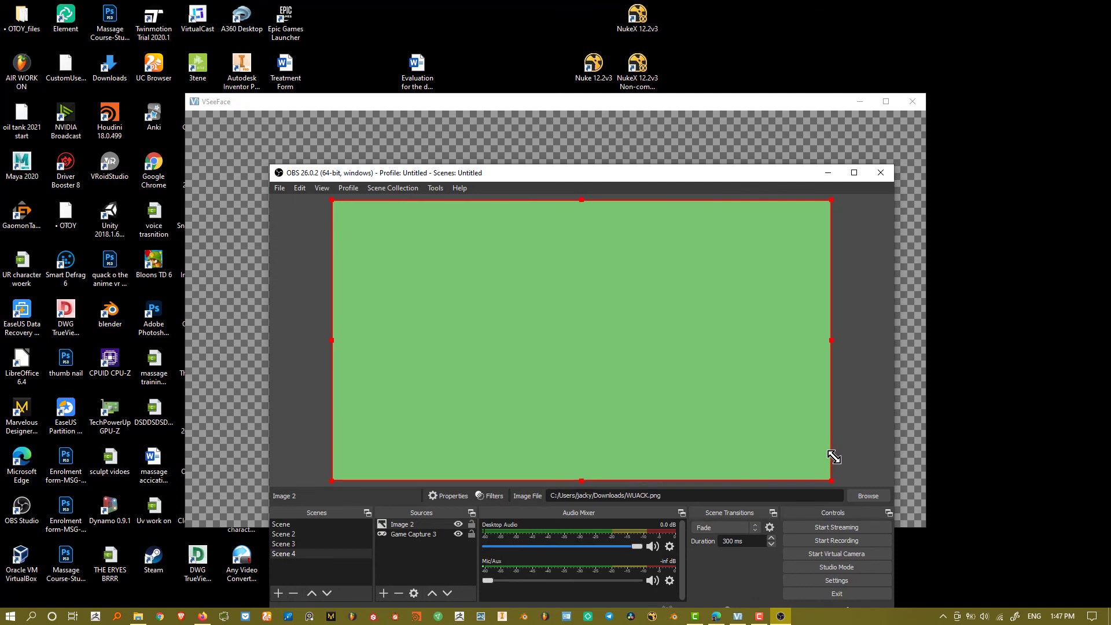
{"action": "left_click_drag", "start_coordinate": [394, 529], "coordinate": [397, 536]}
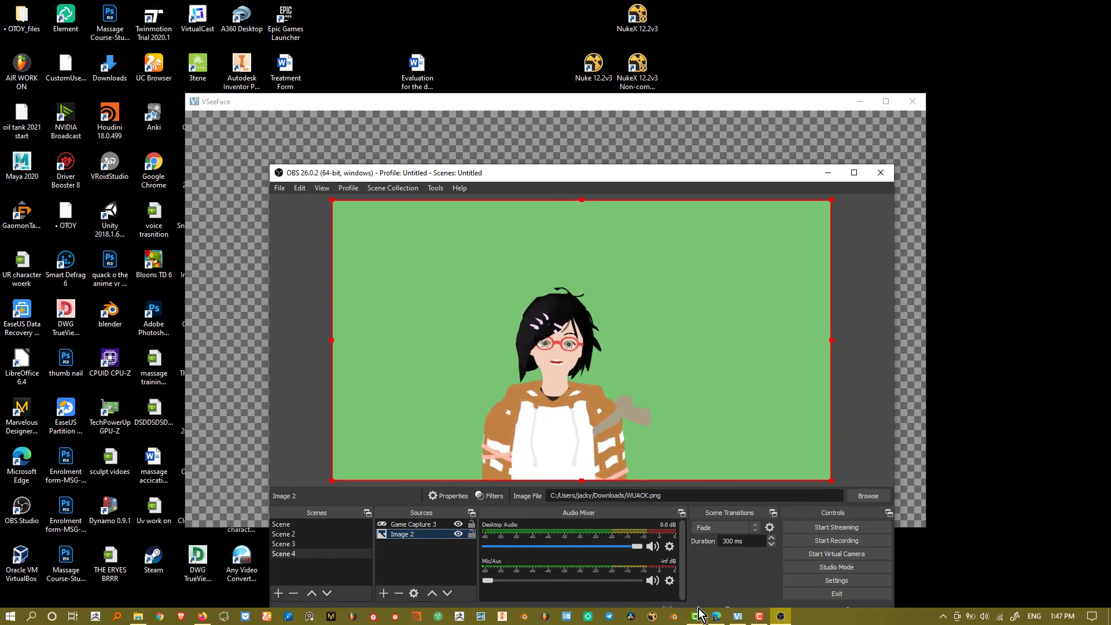
Step: Switch to Camtasia and show its Visual Effects list
{"action": "mouse_move", "coordinate": [700, 615]}
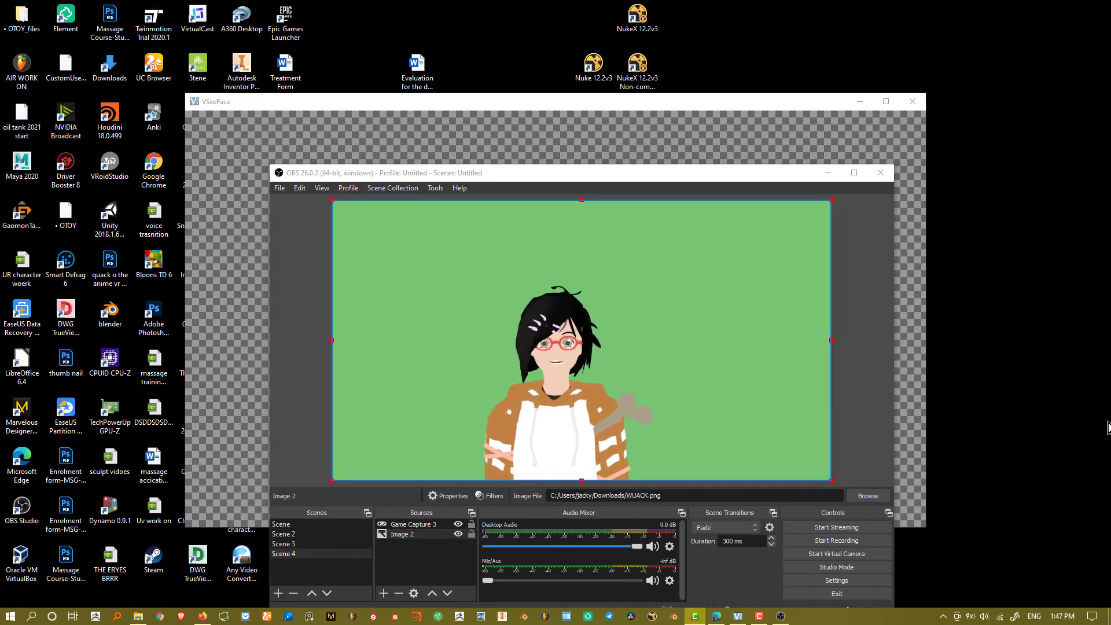
{"action": "key", "text": "alt+Tab"}
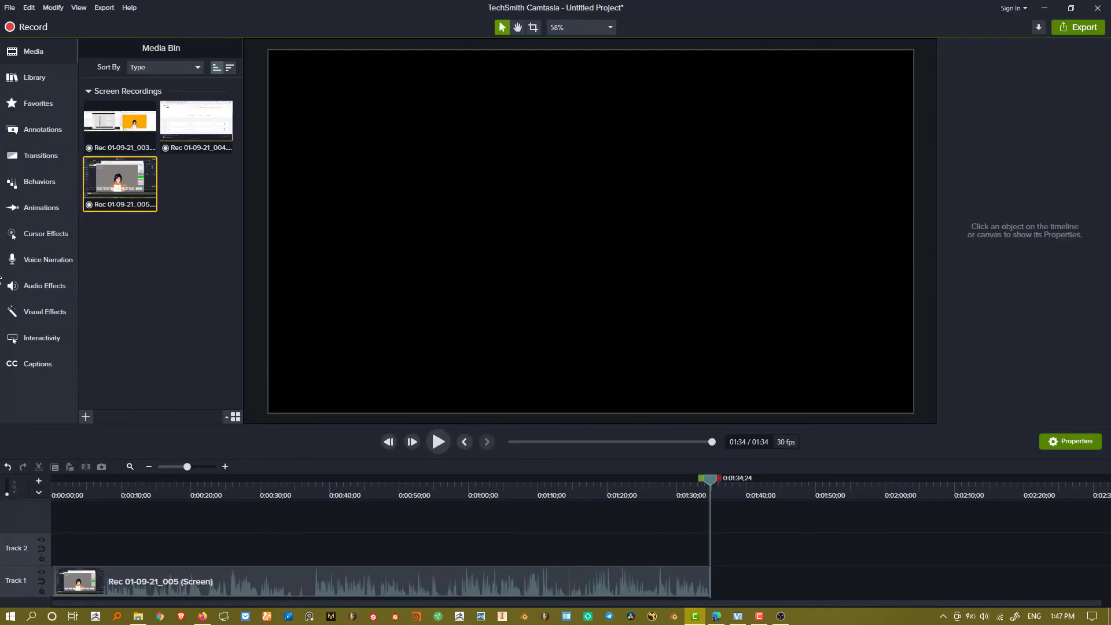
{"action": "left_click", "coordinate": [58, 316]}
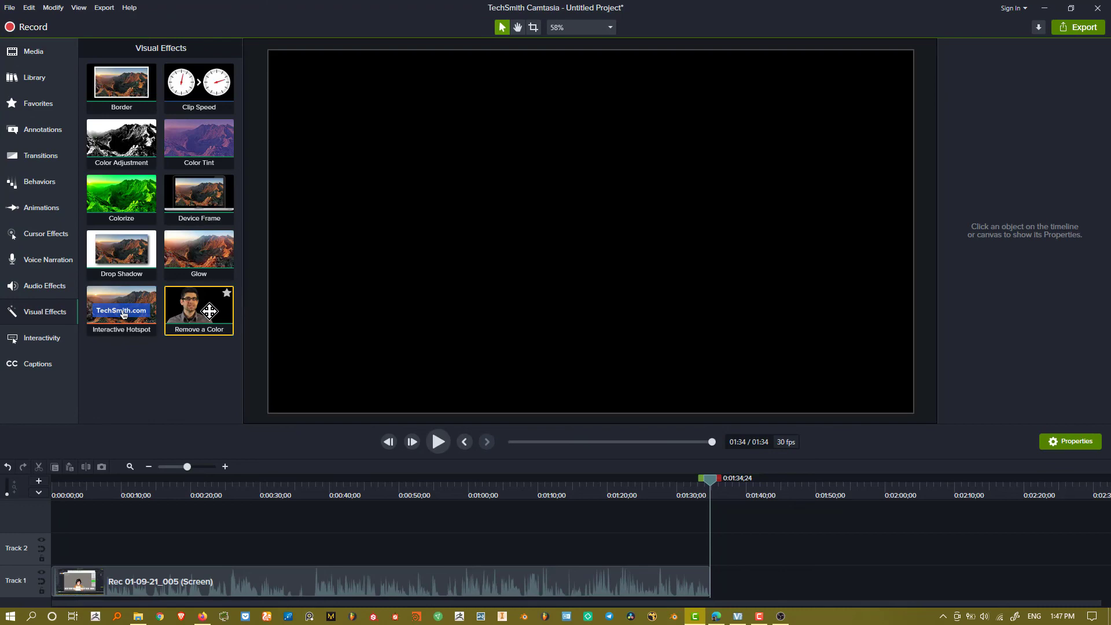
{"action": "left_click", "coordinate": [1044, 8]}
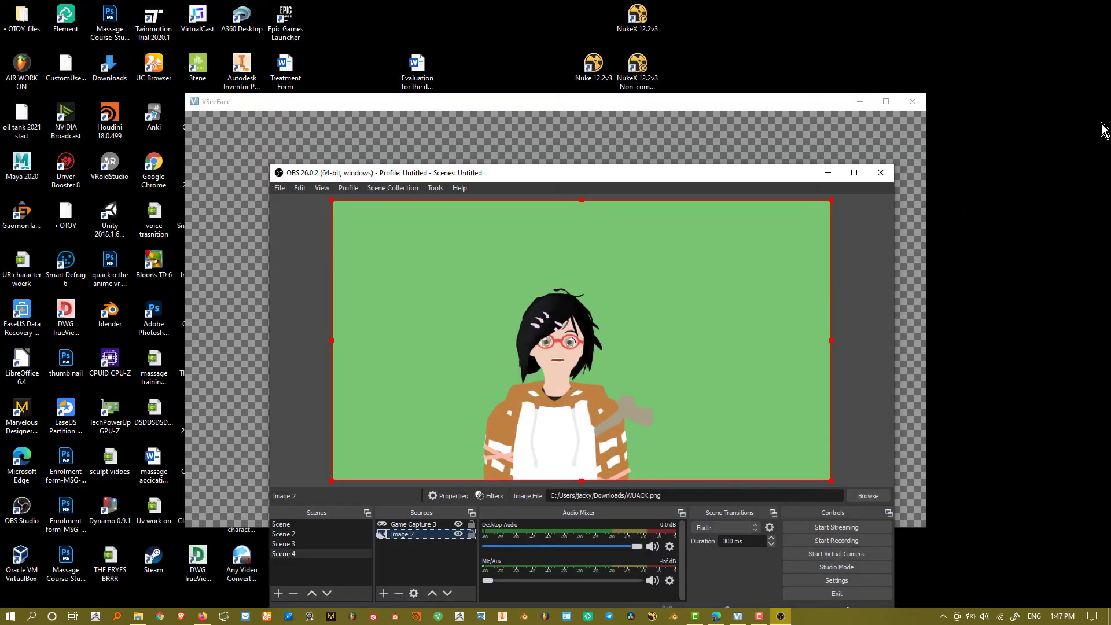
{"action": "left_click_drag", "start_coordinate": [668, 176], "coordinate": [682, 120]}
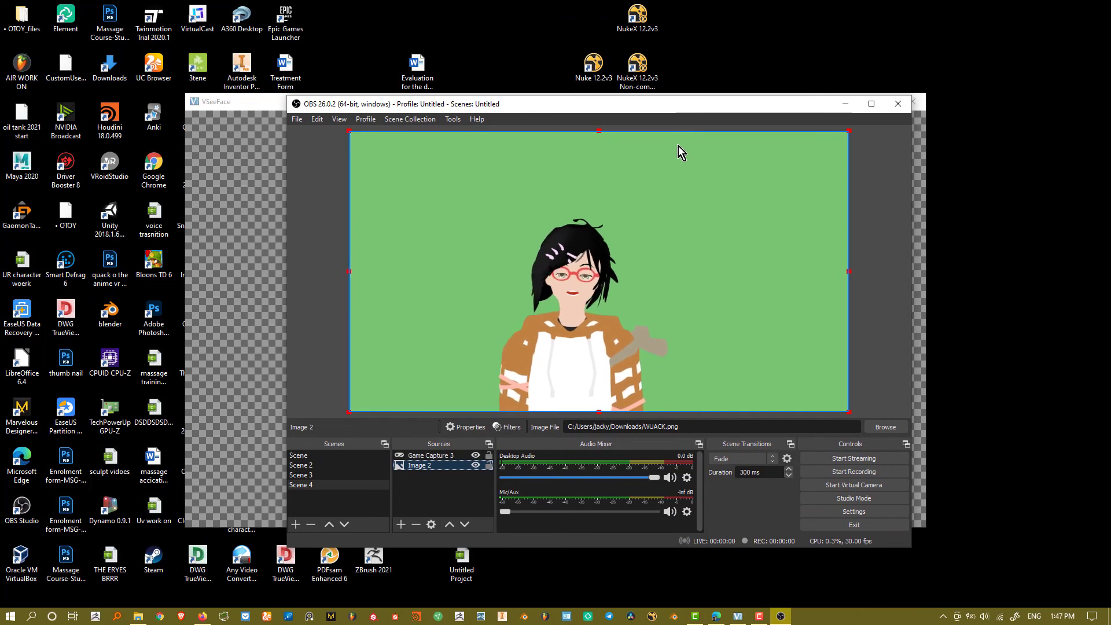